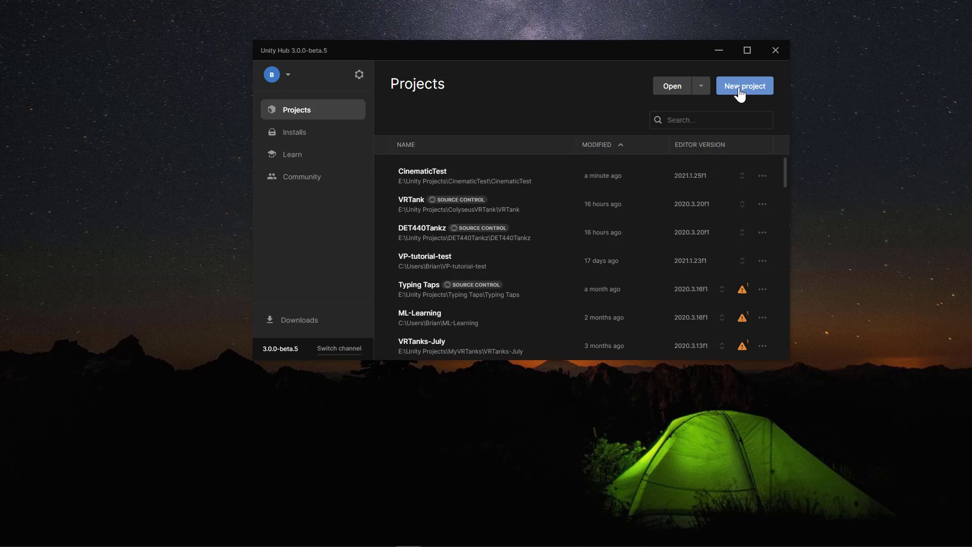
Create the ChickenDance project with editor 2021.1.25f1 and the 3D Sample Scene (HDRP) template.
left_click(740, 92)
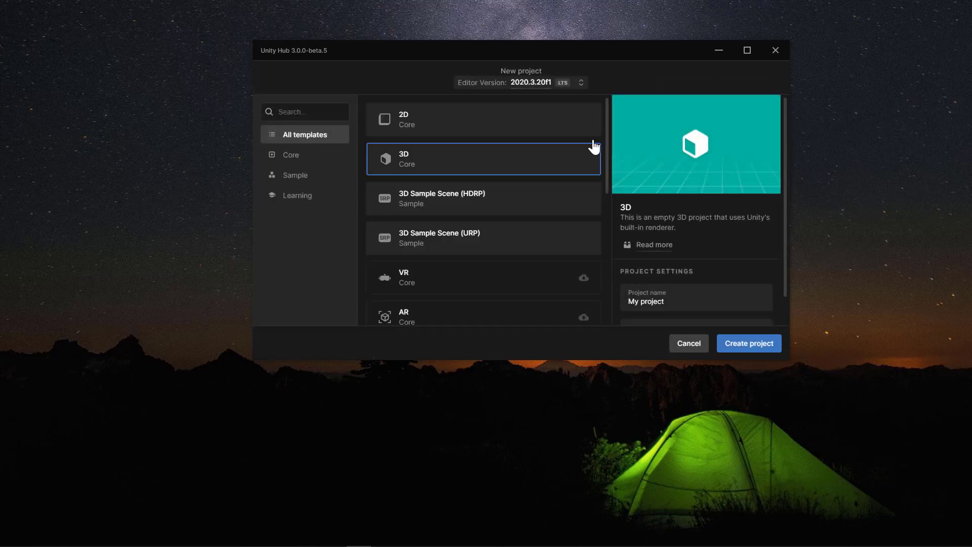
left_click(581, 84)
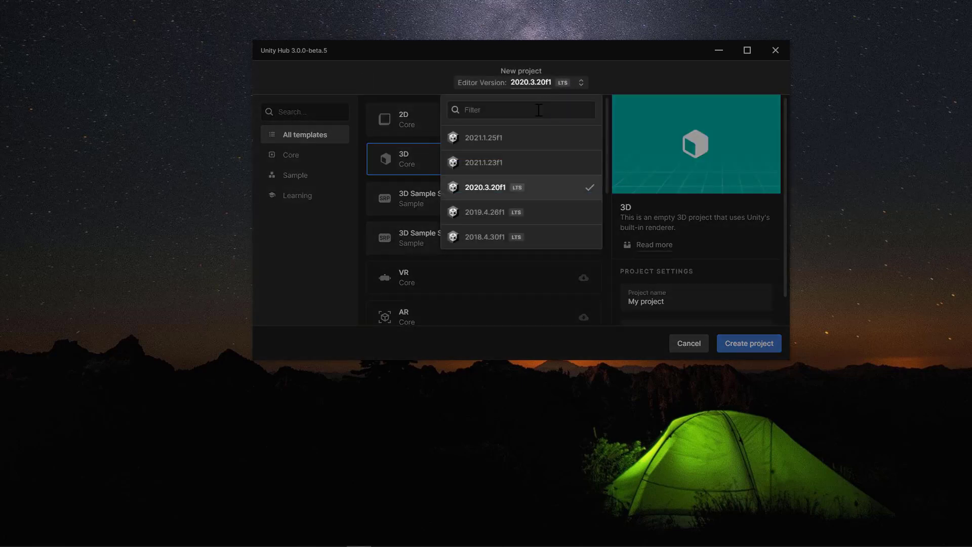
left_click(502, 145)
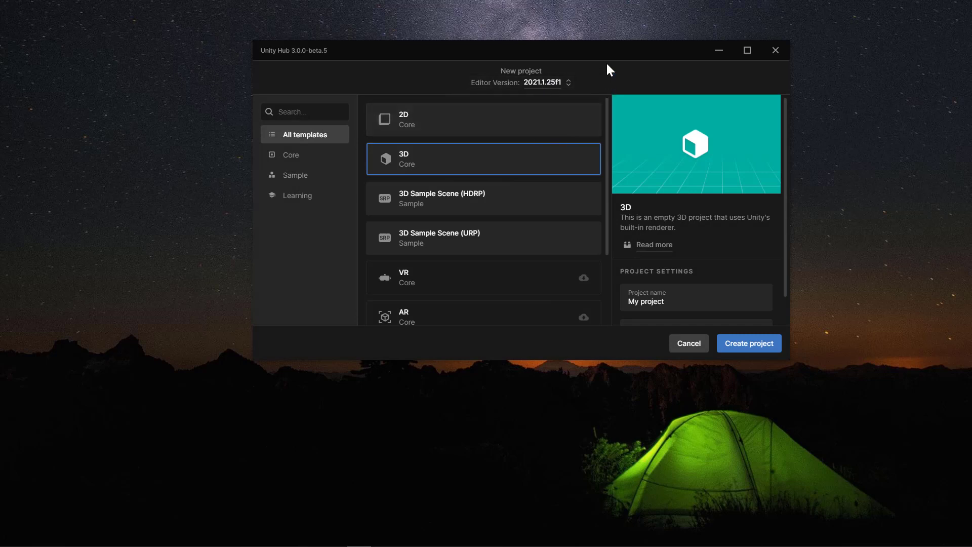
left_click(445, 207)
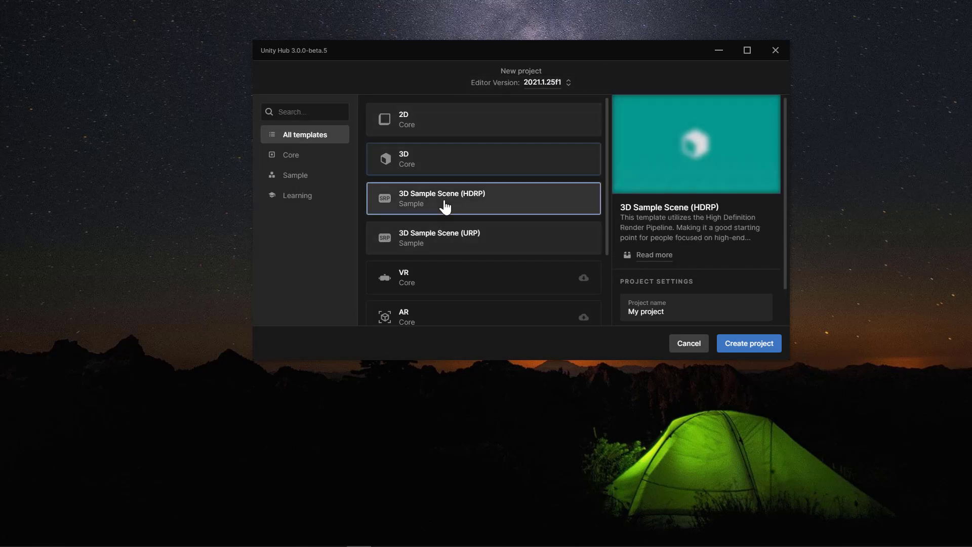
left_click(673, 311)
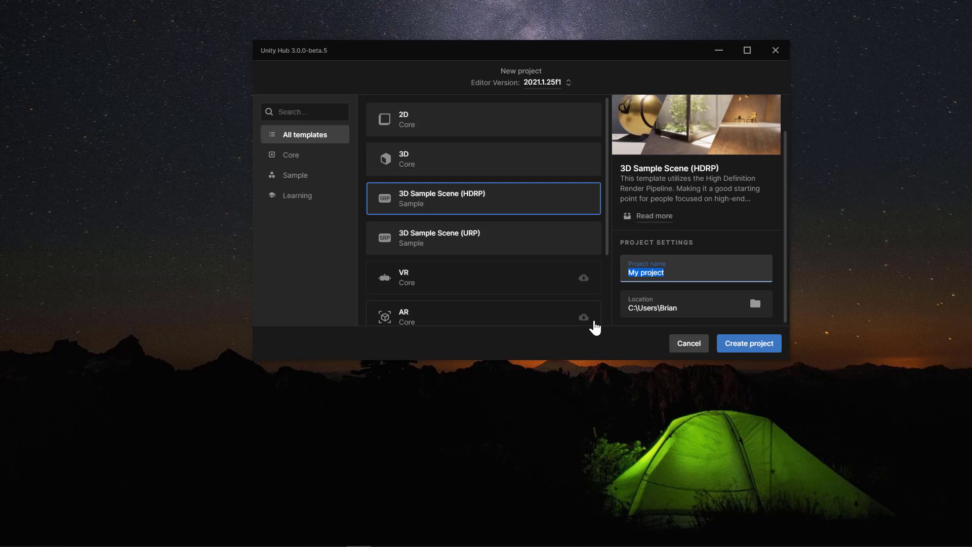
type("ChickenDance")
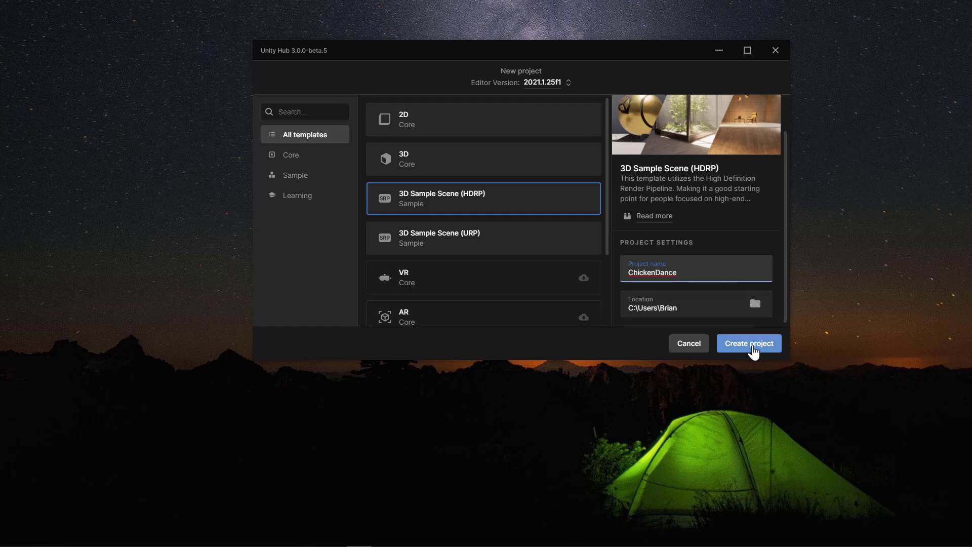
left_click(754, 349)
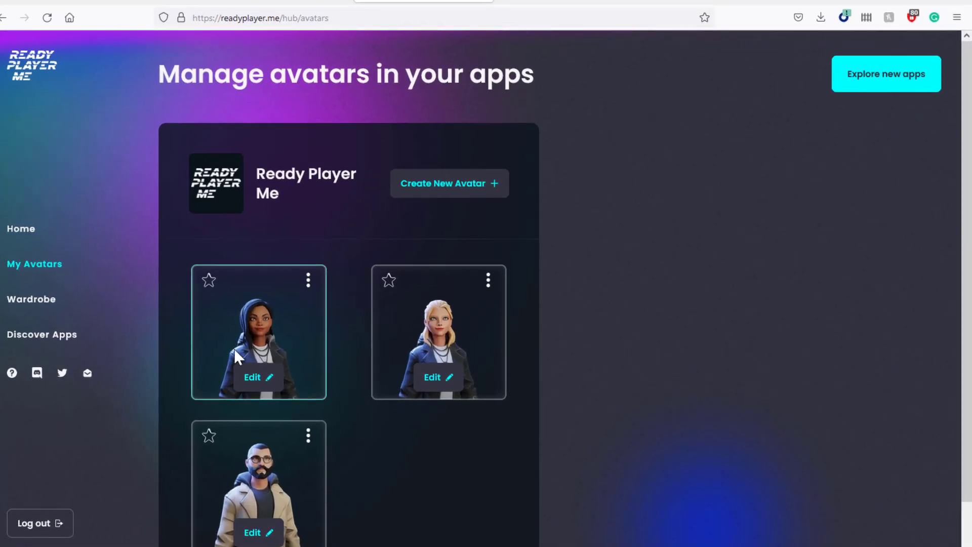
Start a new full-body avatar with an unspecified body type and no photo.
left_click(458, 195)
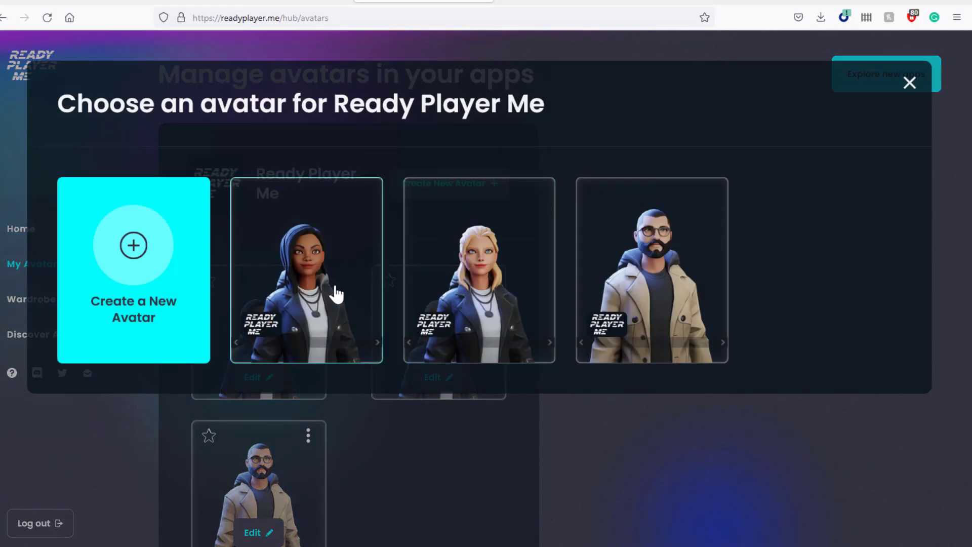
left_click(167, 306)
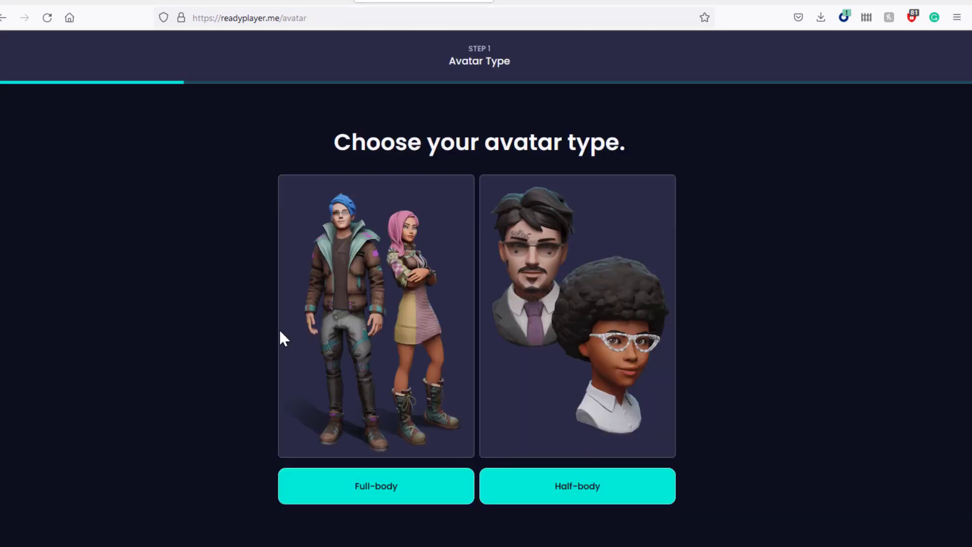
left_click(385, 487)
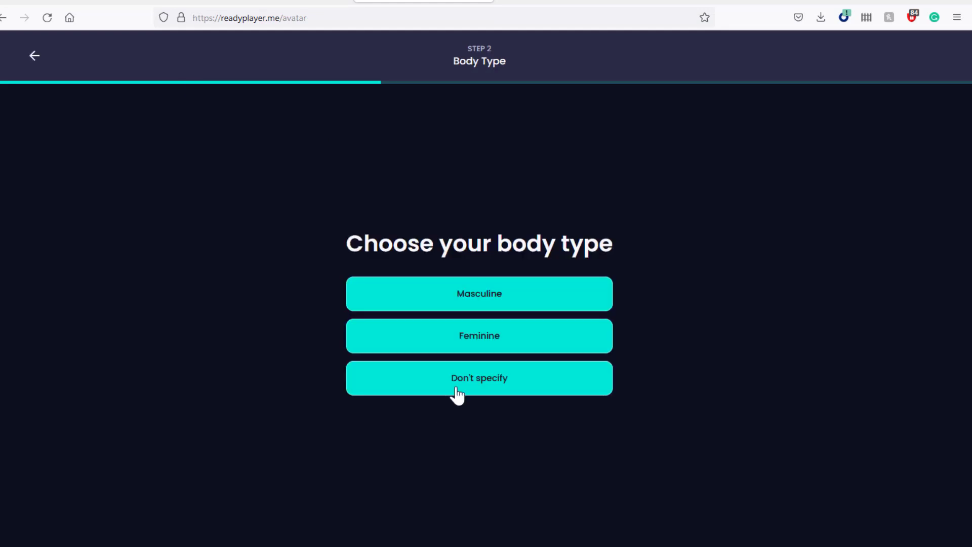
left_click(501, 303)
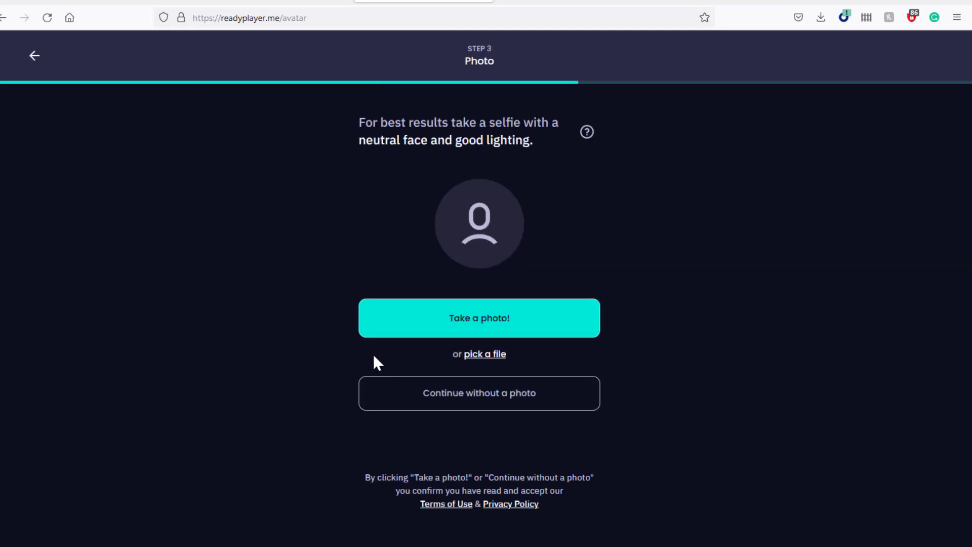
left_click(484, 398)
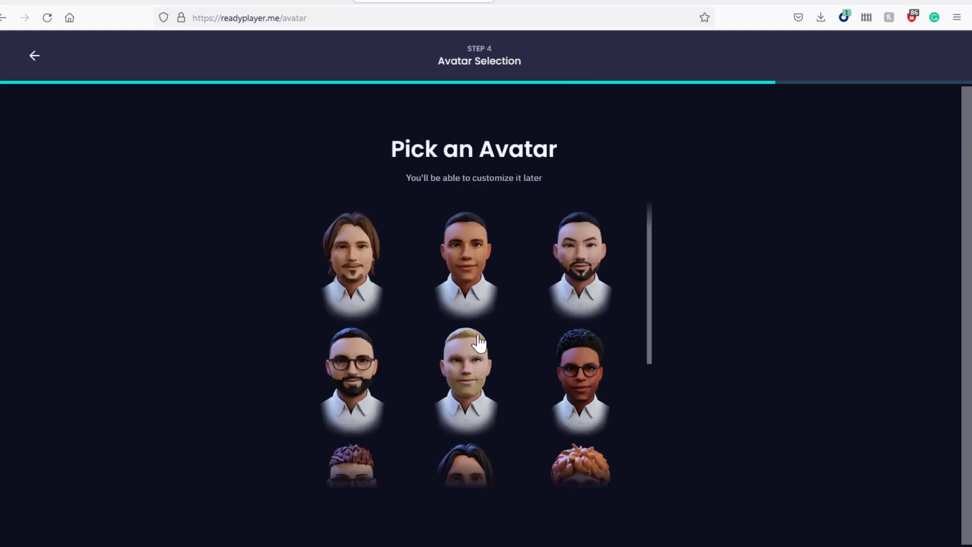
Pick the orange-haired avatar with glasses and continue to customizing it.
scroll(400, 326, "down", 2)
scroll(401, 326, "down", 3)
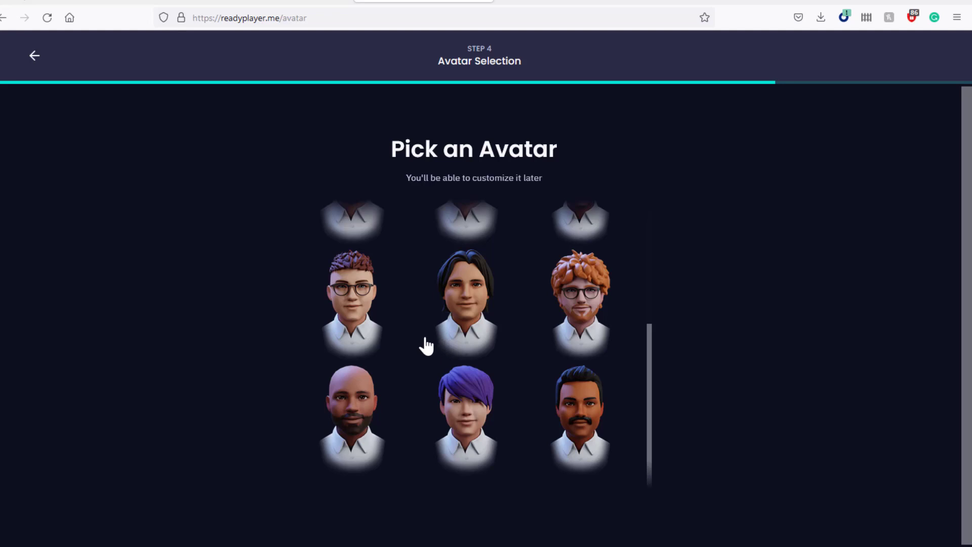
left_click(583, 319)
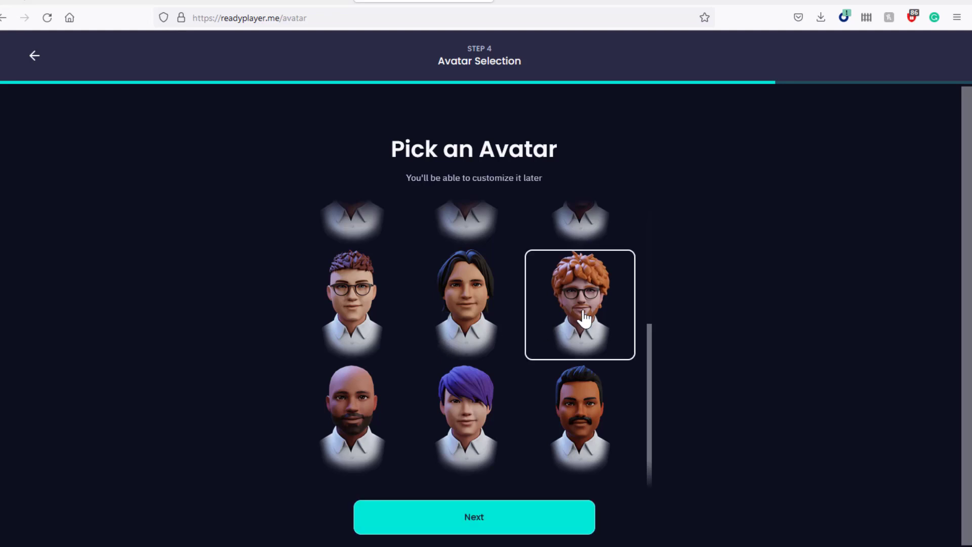
left_click(489, 524)
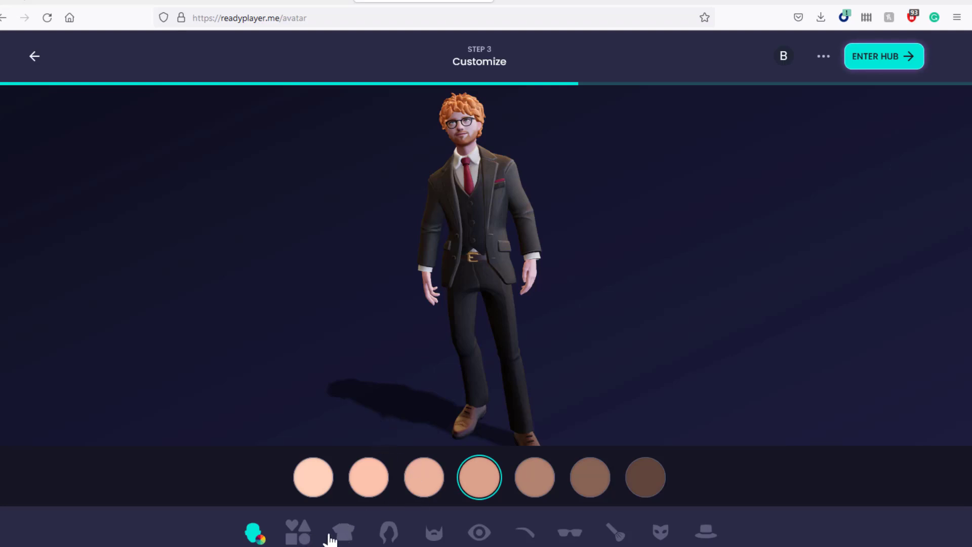
Lighten the avatar's skin tone two shades and dress it in the olive-green coat.
left_click(425, 487)
left_click(377, 491)
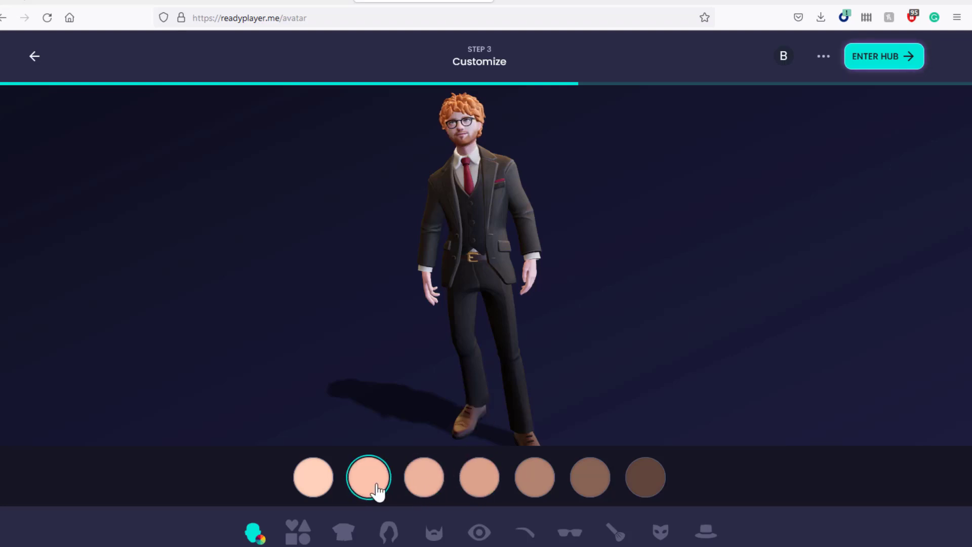
left_click(346, 531)
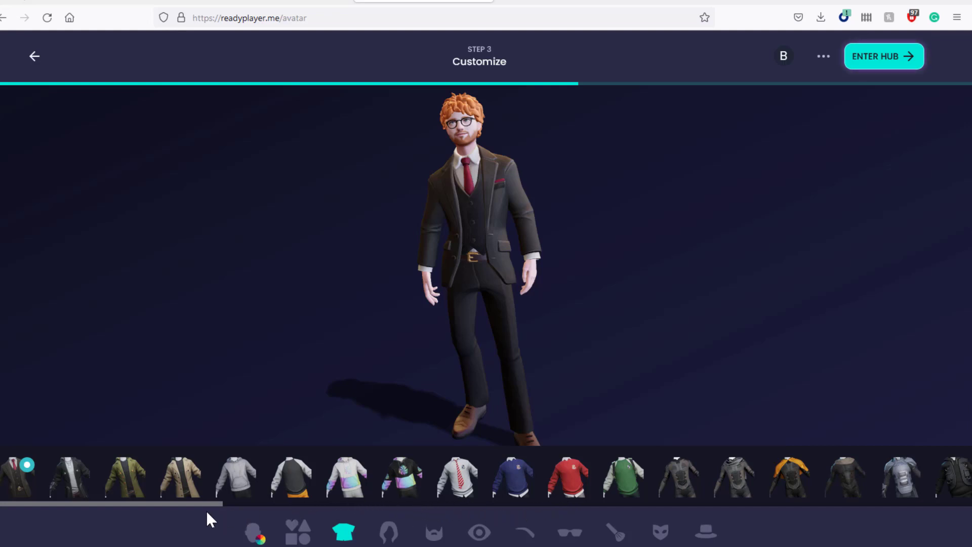
scroll(208, 502, "right", 1)
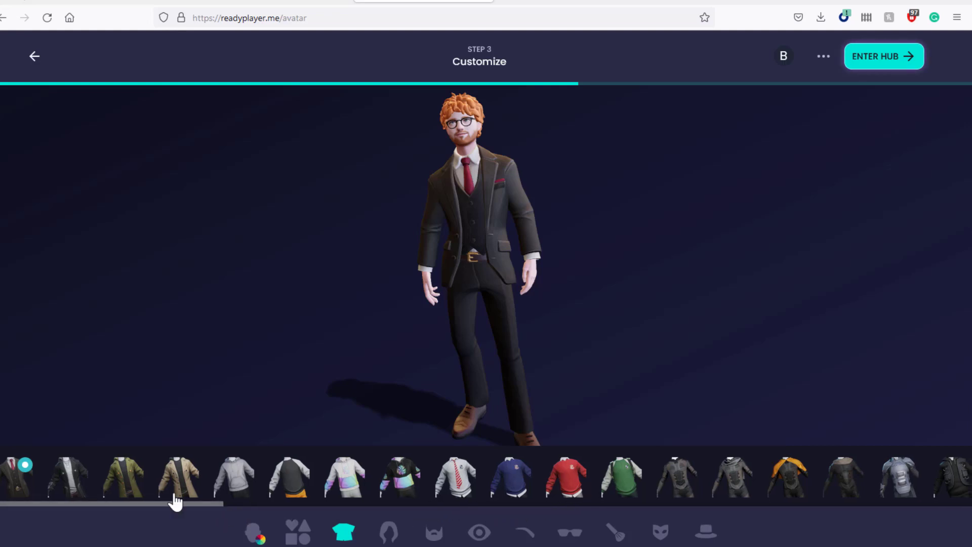
left_click(133, 487)
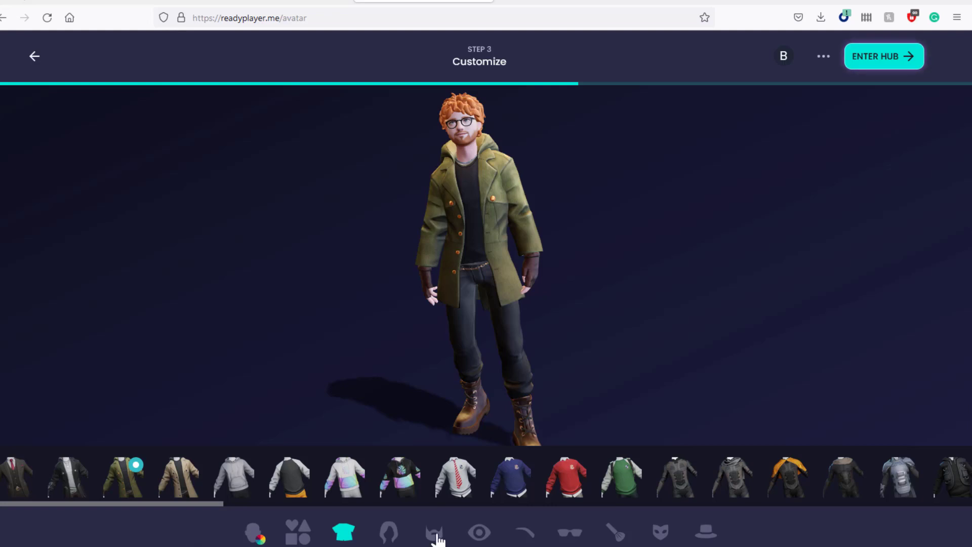
Give the avatar a short orange hairstyle and green eyes.
left_click(388, 531)
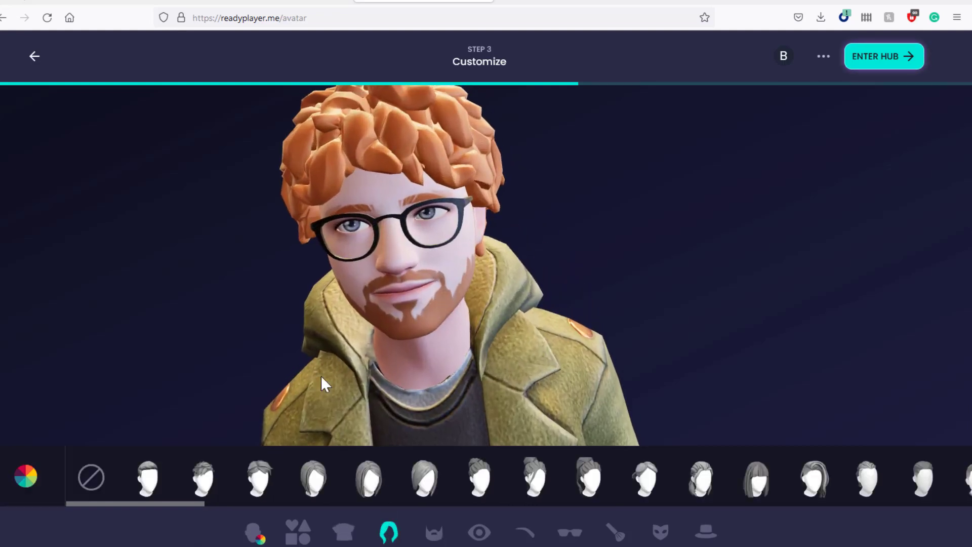
left_click(202, 482)
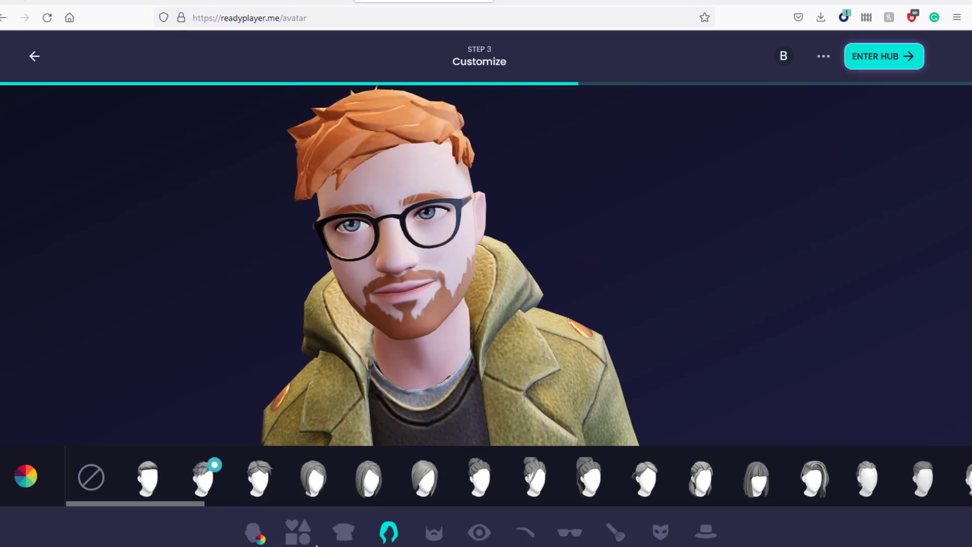
left_click(481, 534)
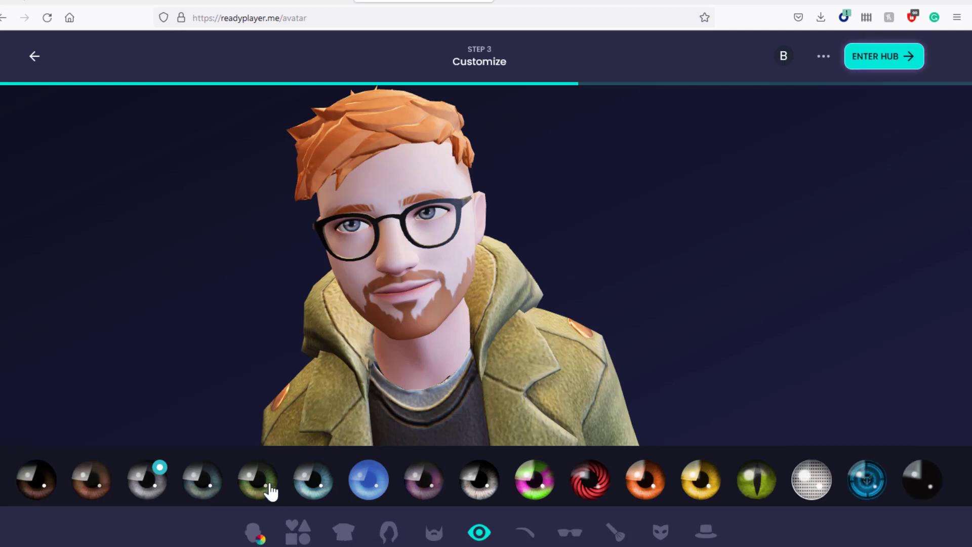
left_click(273, 493)
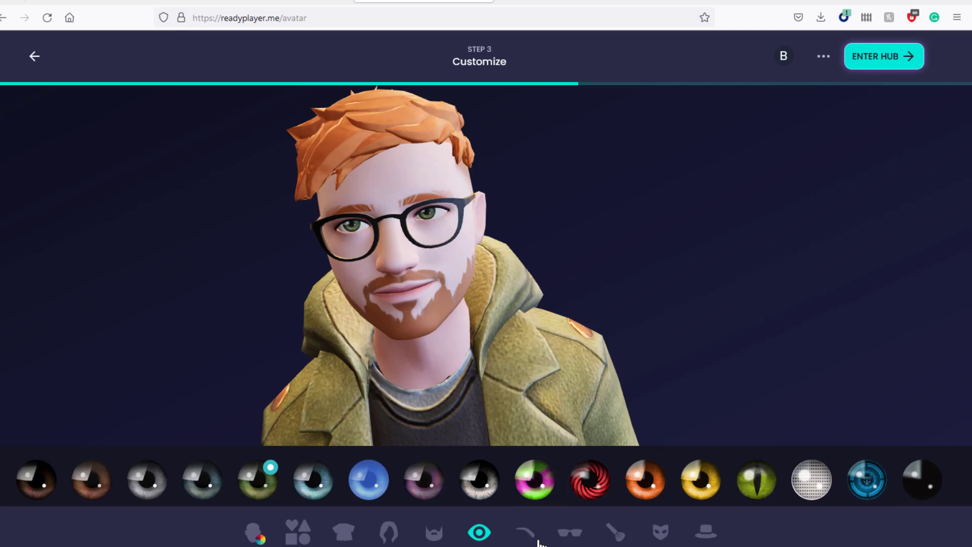
Try several glasses and settle on dark round metal frames.
left_click(578, 535)
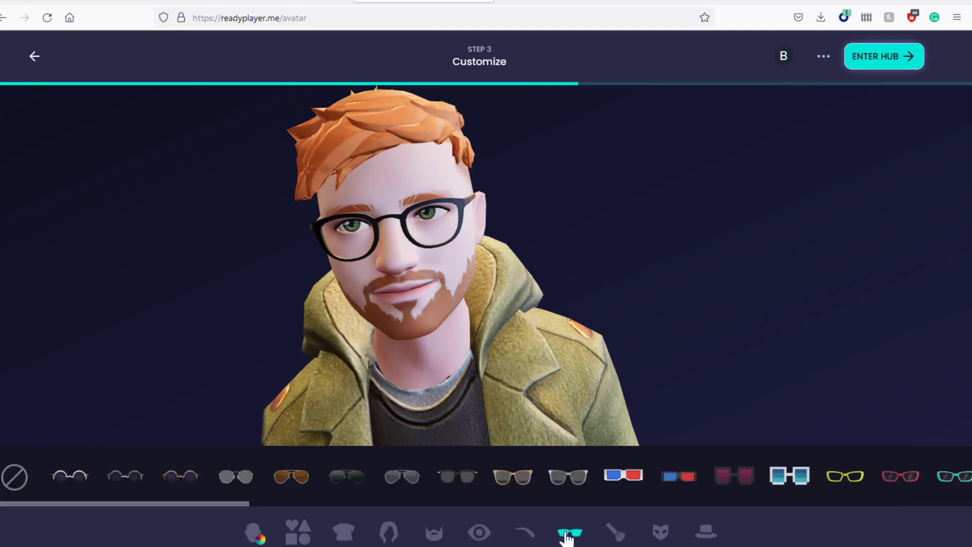
left_click(241, 489)
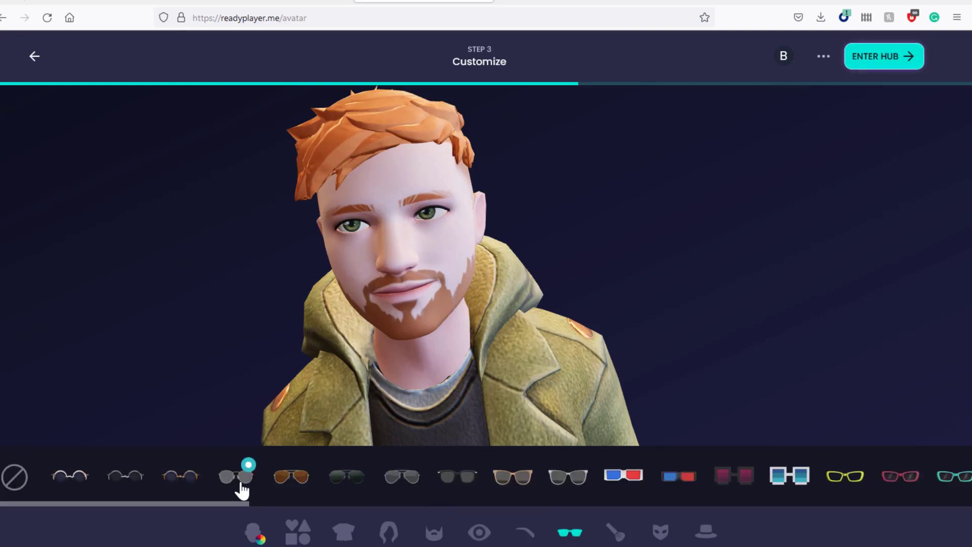
left_click(298, 489)
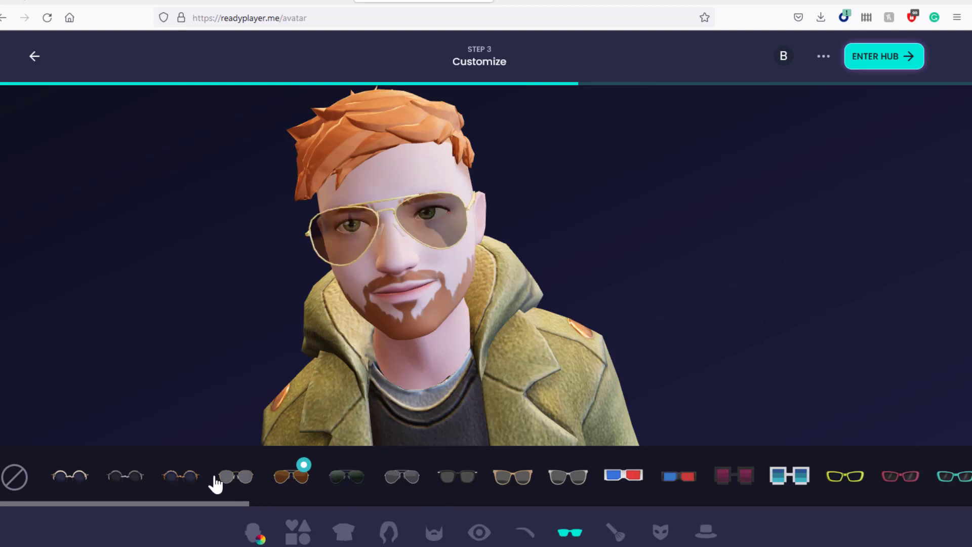
left_click(192, 479)
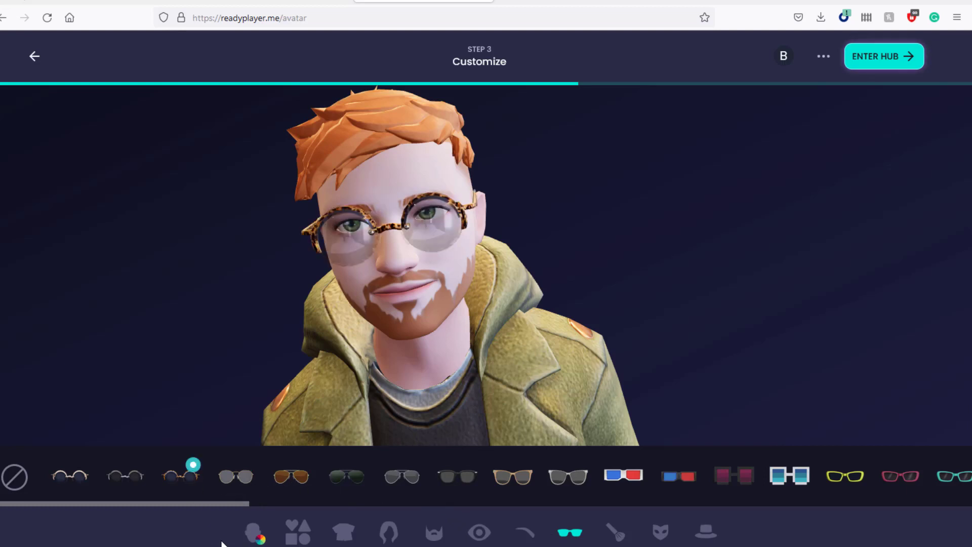
left_click(128, 481)
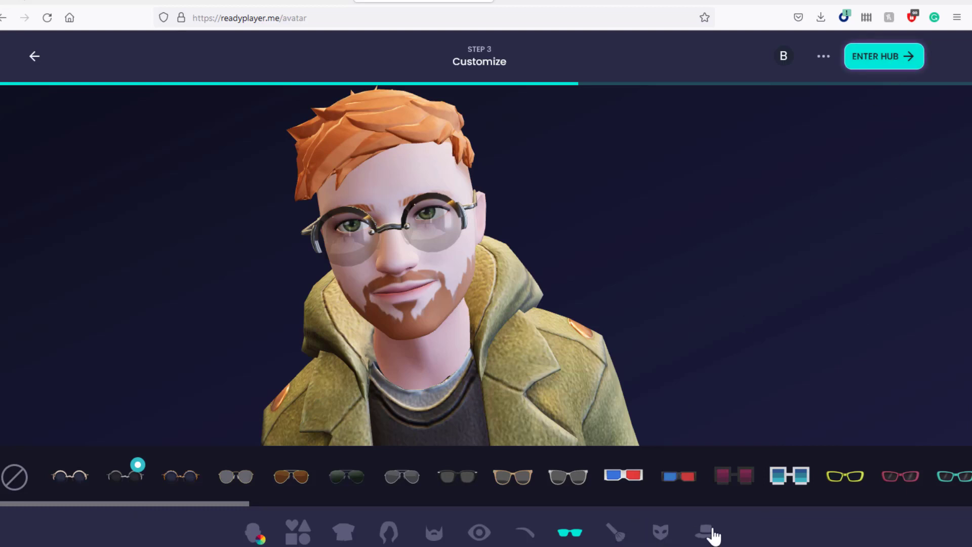
Finish the avatar and go to the Unity Avatar SDK Download page.
left_click(890, 61)
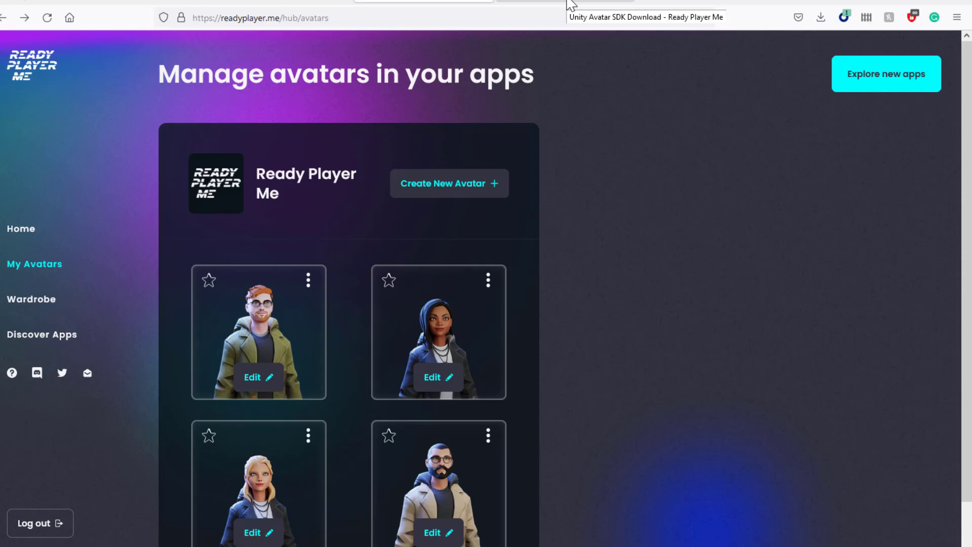
left_click(571, 5)
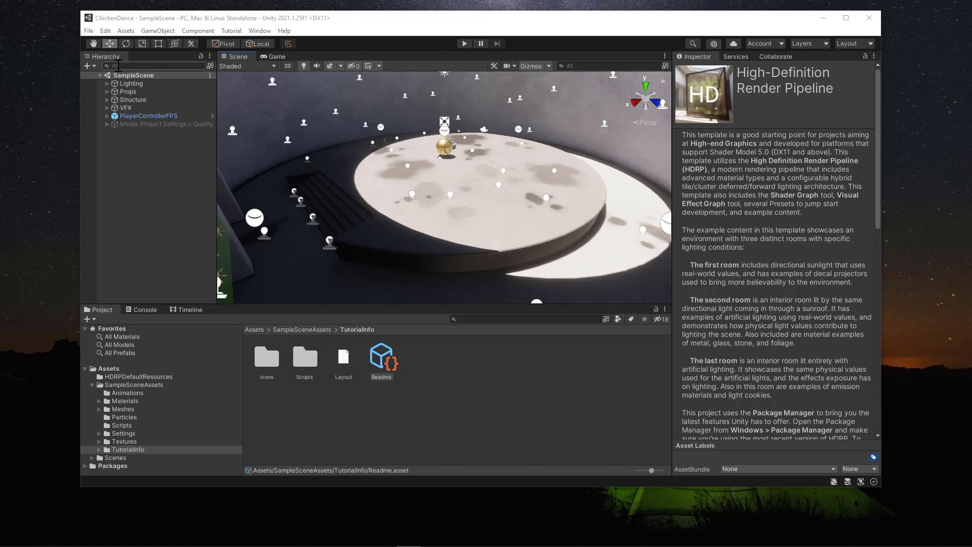
Create a Basic Outdoors (HDRP) scene and save it as OutdoorsScene.unity in Assets.
left_click(89, 31)
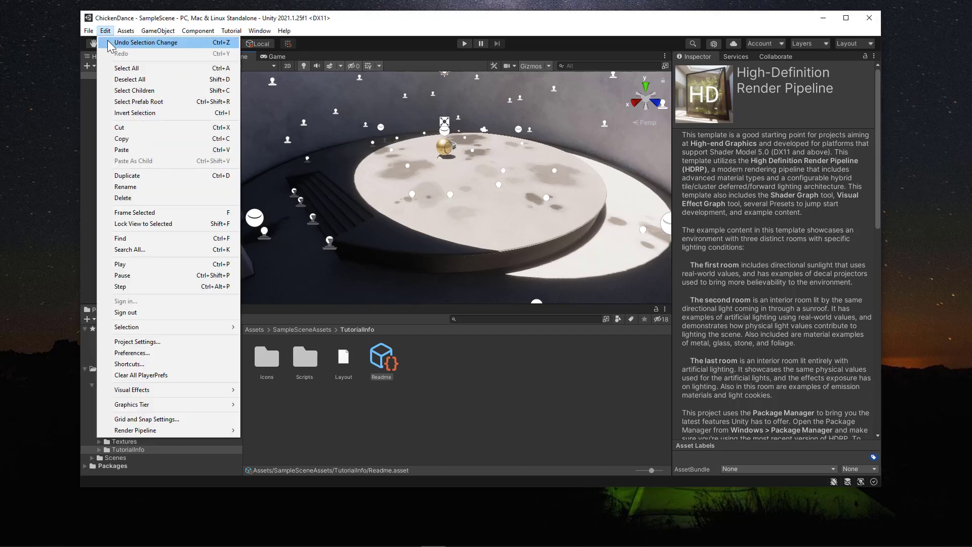
left_click(189, 223)
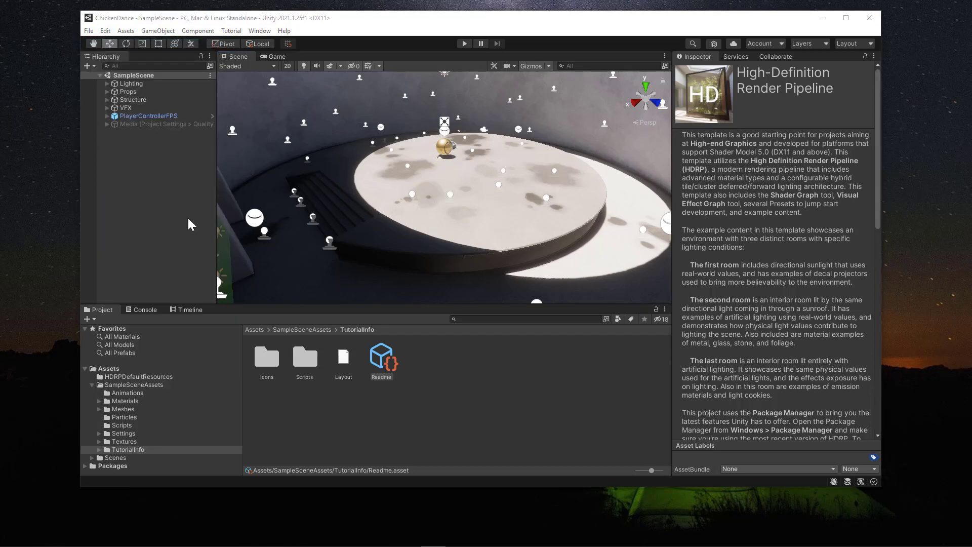
left_click_drag(417, 45, 436, 14)
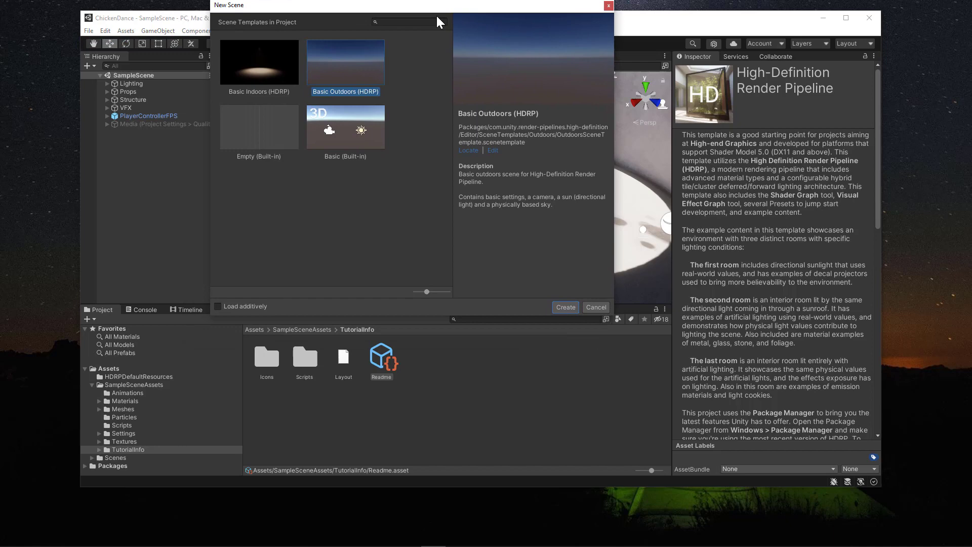
left_click(352, 65)
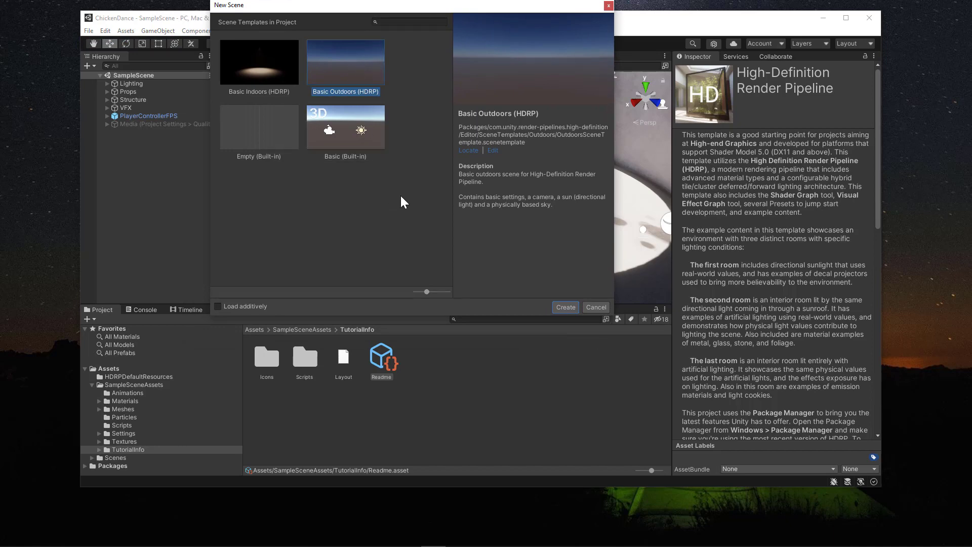
left_click(566, 307)
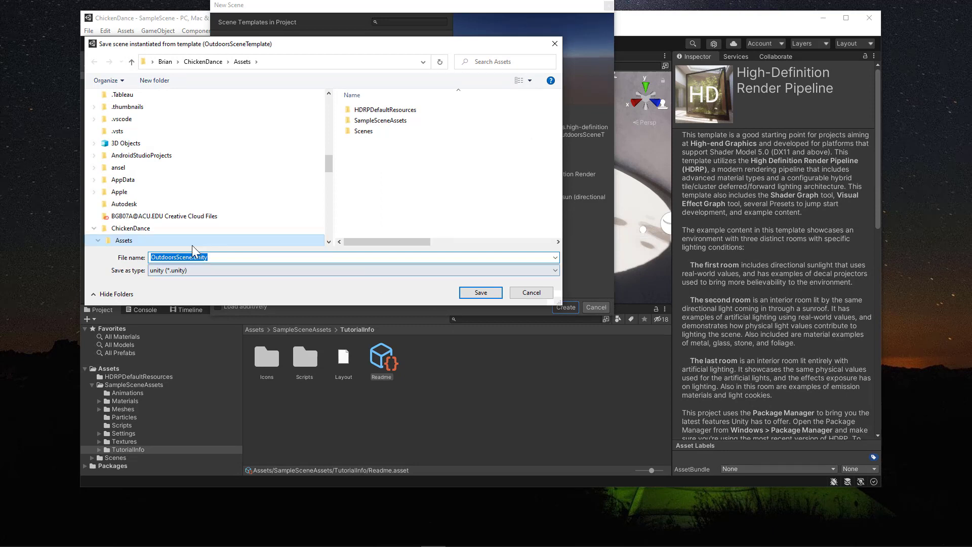
left_click(484, 293)
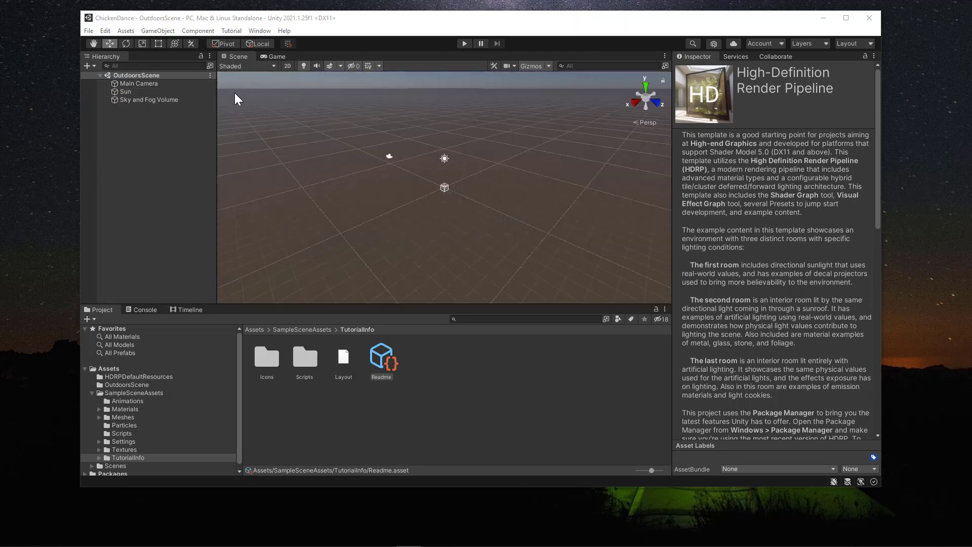
Add a 3D Plane at position 0, 0, 0 as the ground of OutdoorsScene.
left_click(209, 31)
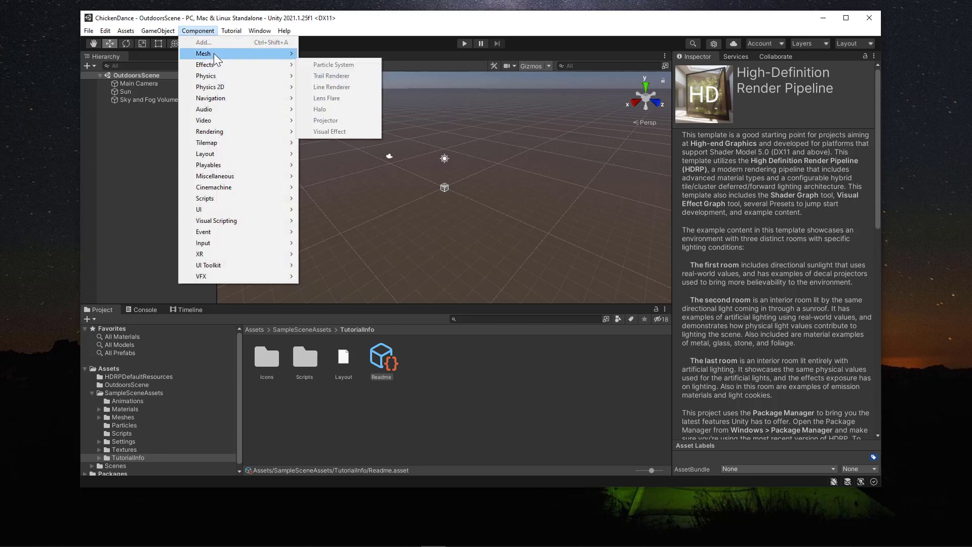
mouse_move(216, 134)
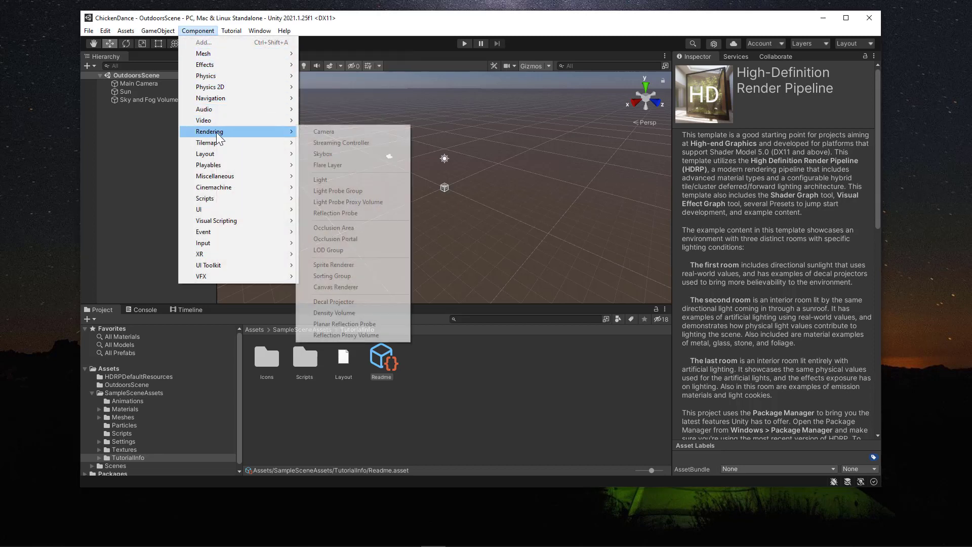
left_click(198, 30)
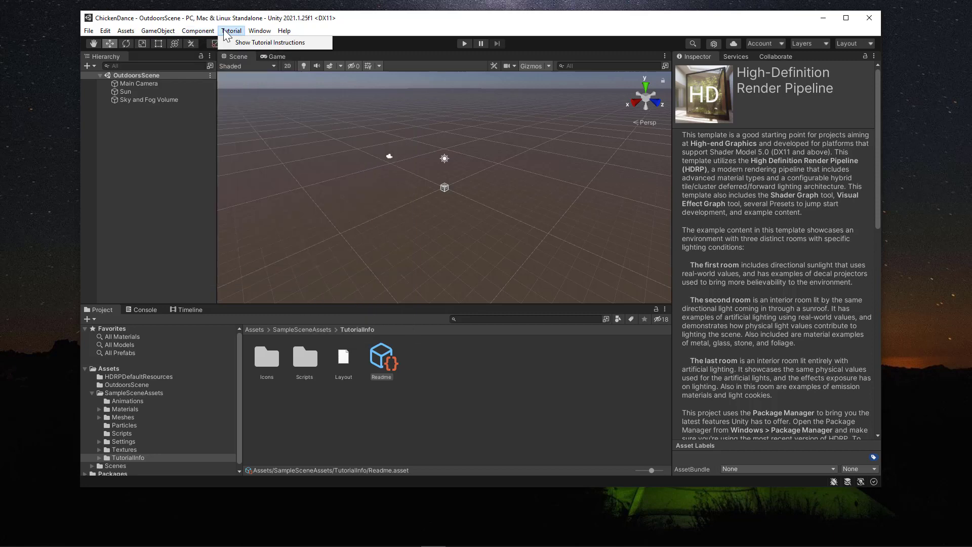
left_click(198, 30)
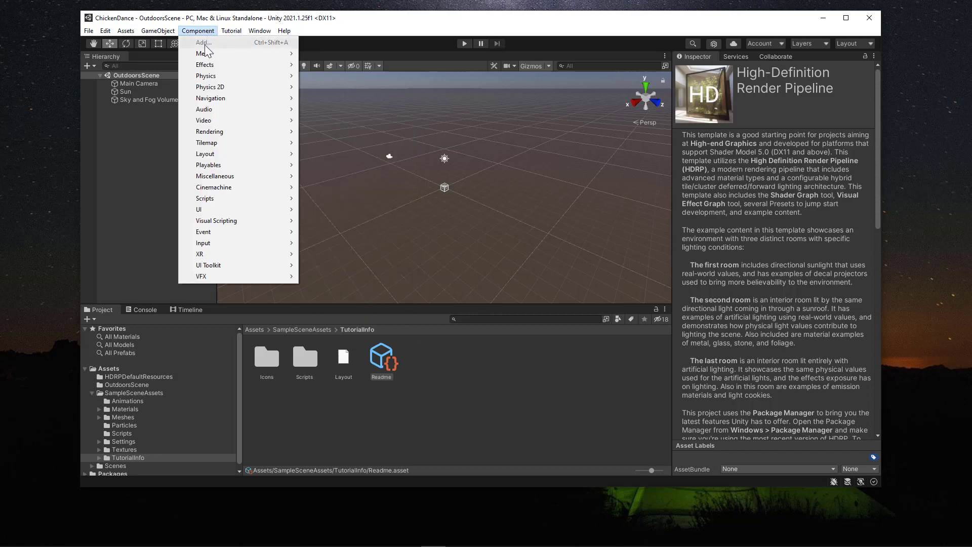
mouse_move(167, 31)
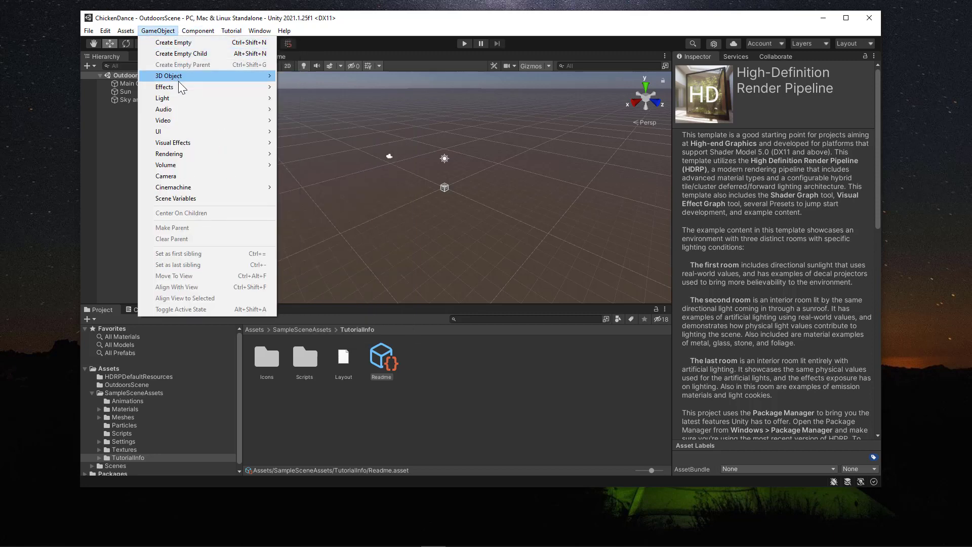
mouse_move(175, 76)
left_click(332, 121)
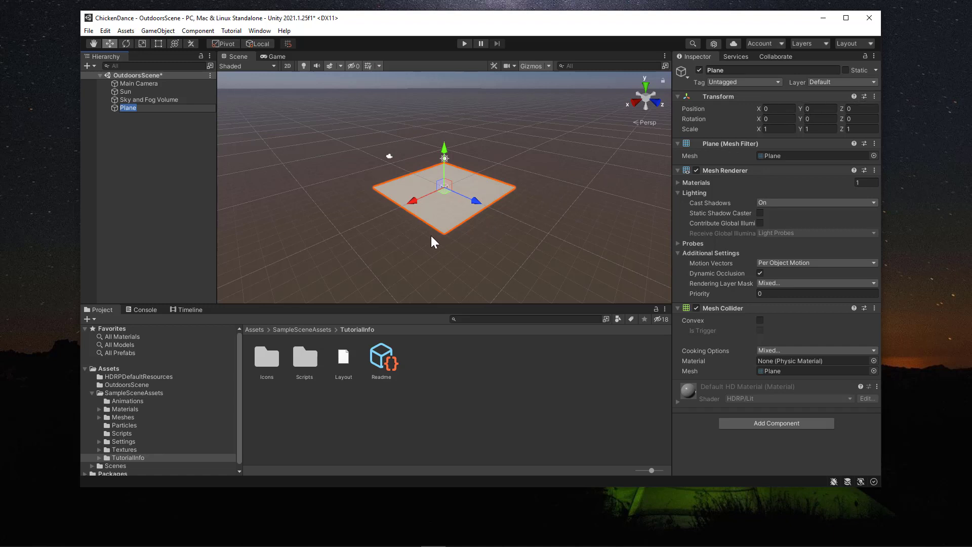
right_click_drag(387, 243, 745, 257)
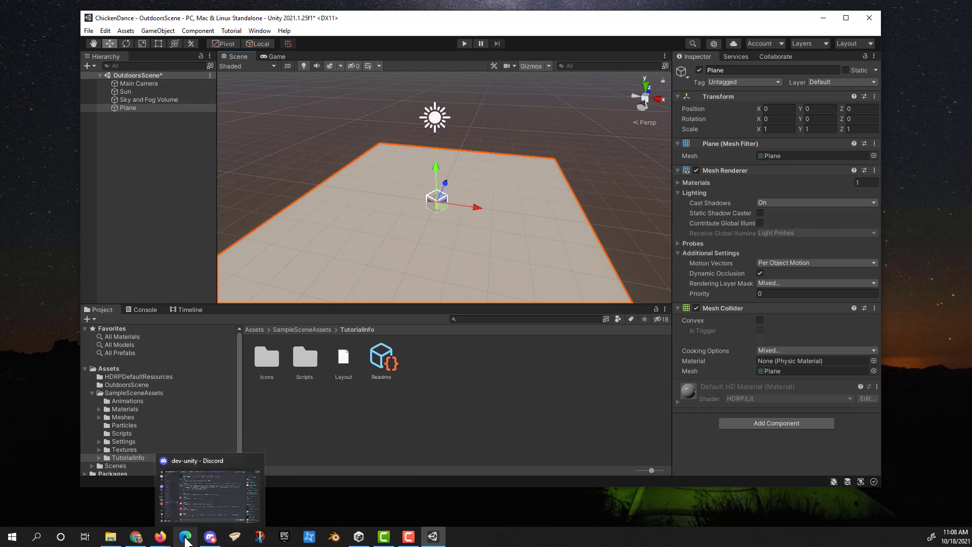
Drag the downloaded Ready Player Me_v1.7.0 .unitypackage from the browser into the Assets folder.
mouse_move(161, 540)
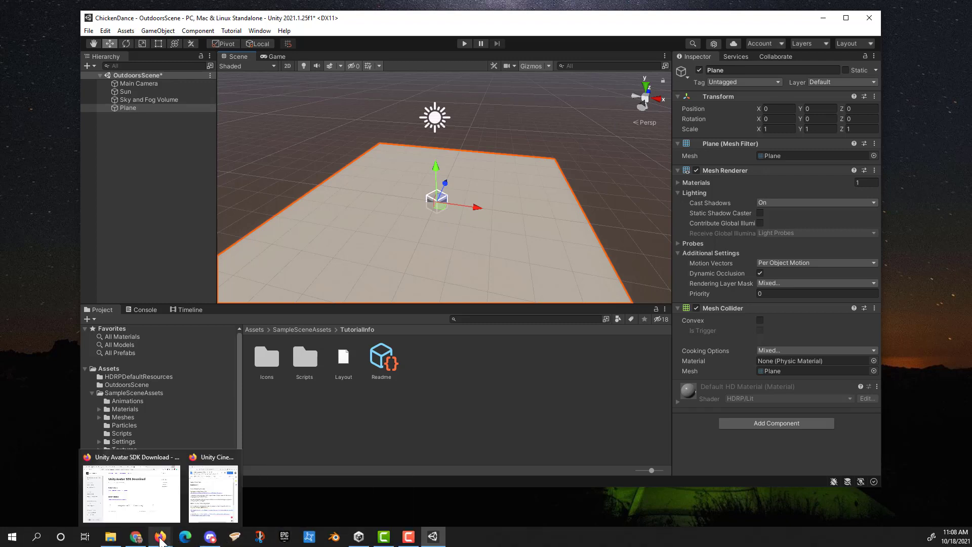
left_click(161, 540)
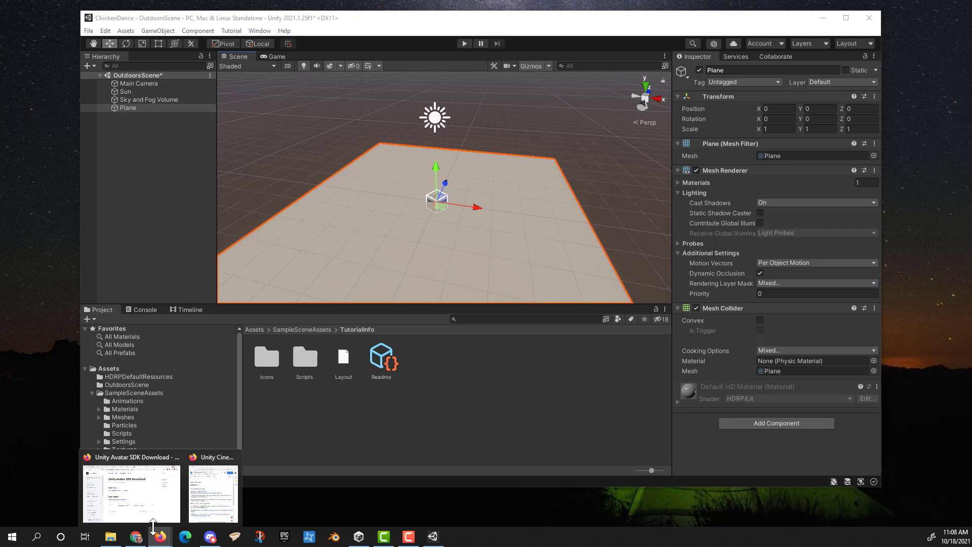
left_click(154, 505)
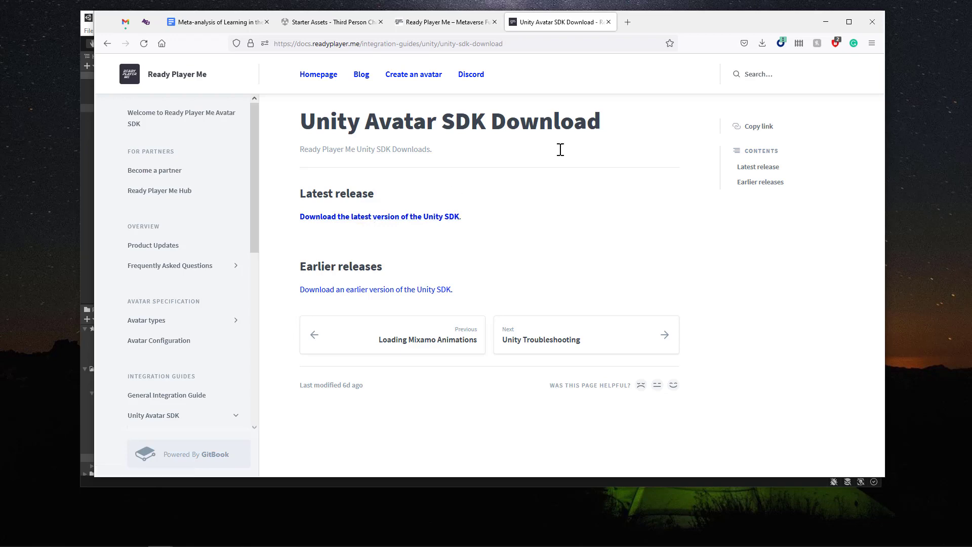
left_click(825, 23)
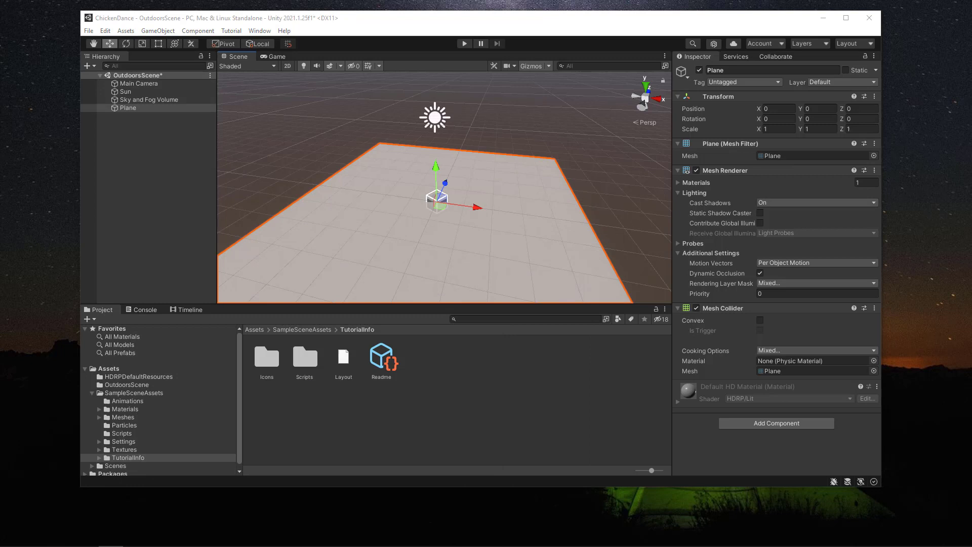
left_click_drag(290, 267, 431, 411)
left_click(117, 368)
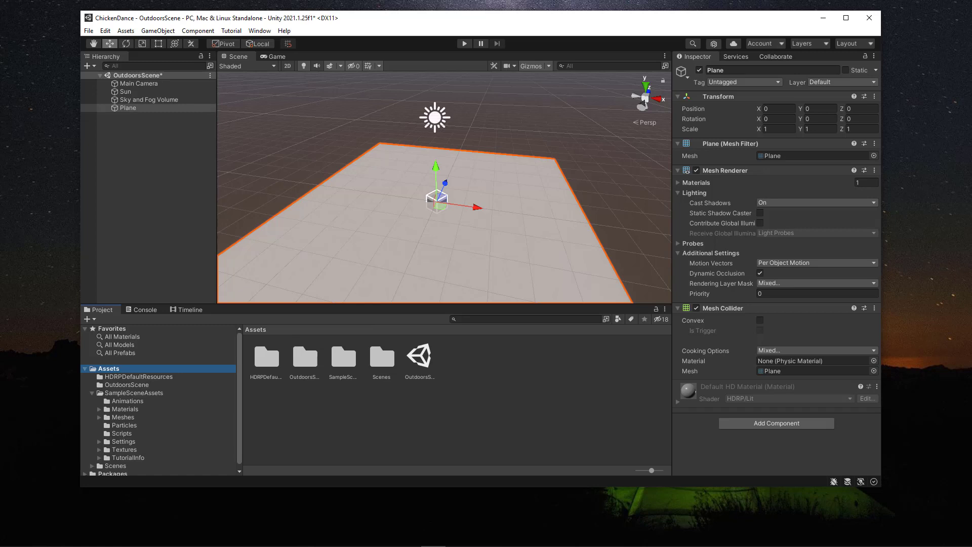
left_click_drag(430, 220, 529, 390)
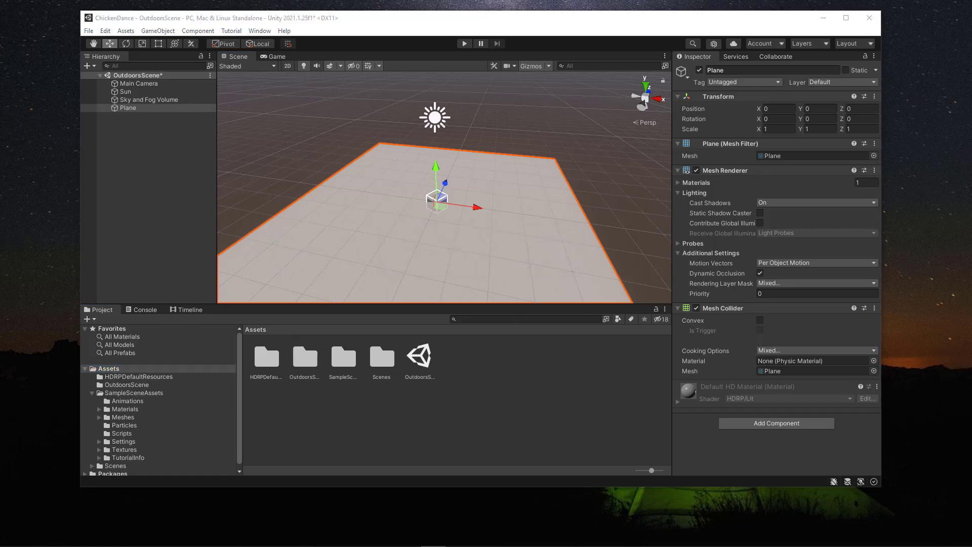
Import all files of Ready Player Me SDK v1.7.0 and check its Avatar Loader window.
left_click_drag(112, 16, 275, 113)
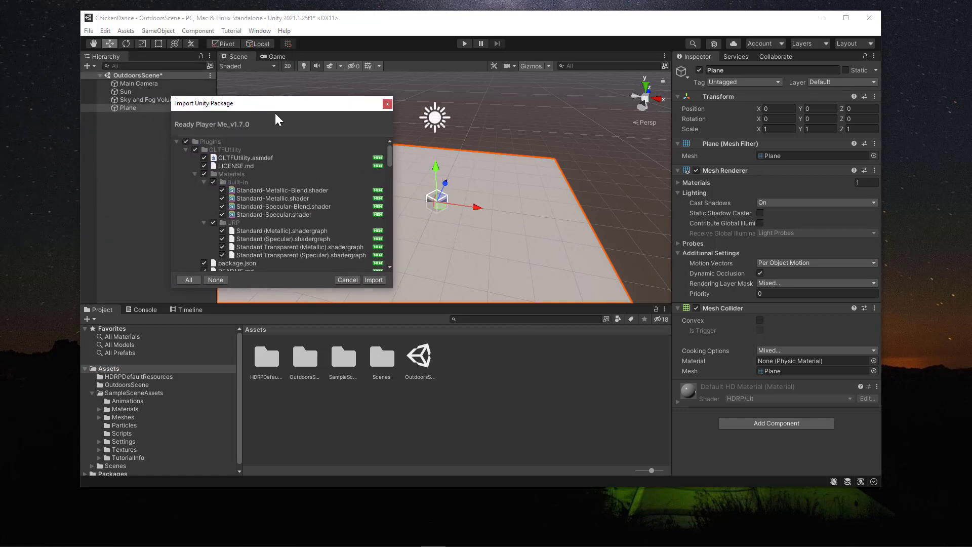
left_click(373, 280)
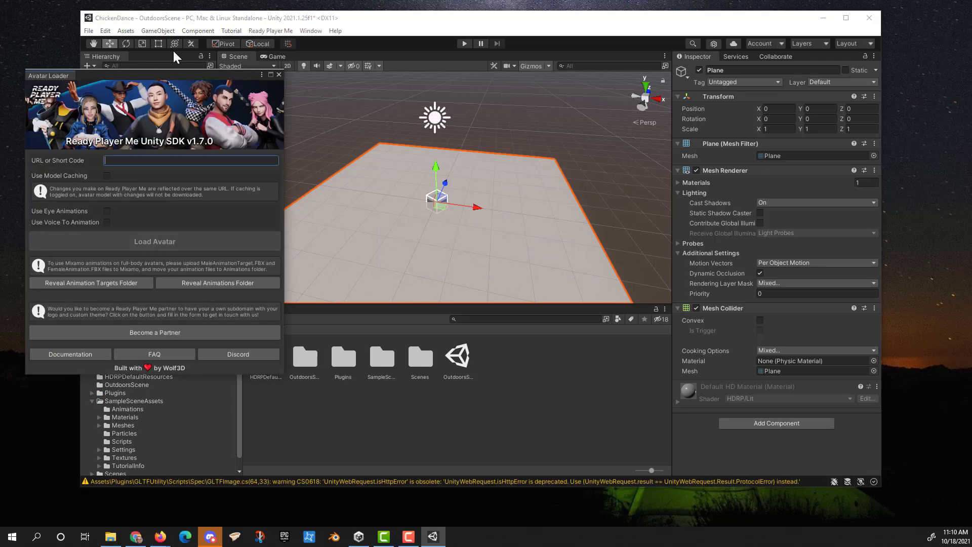
left_click(273, 31)
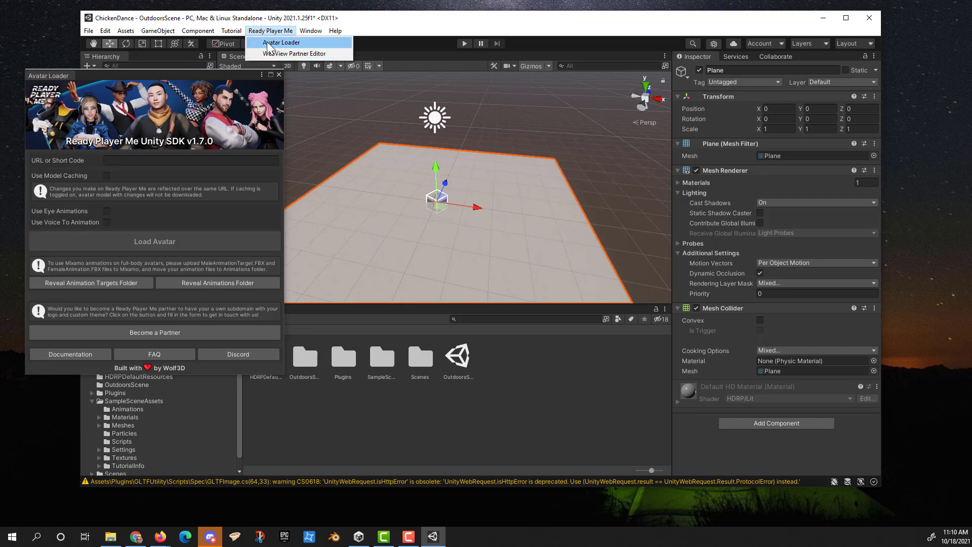
left_click(225, 77)
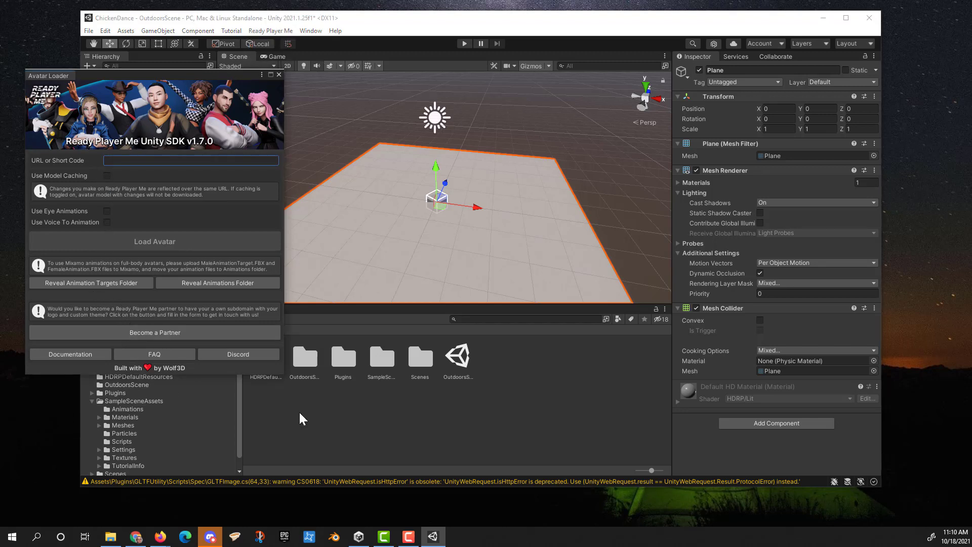
left_click(337, 419)
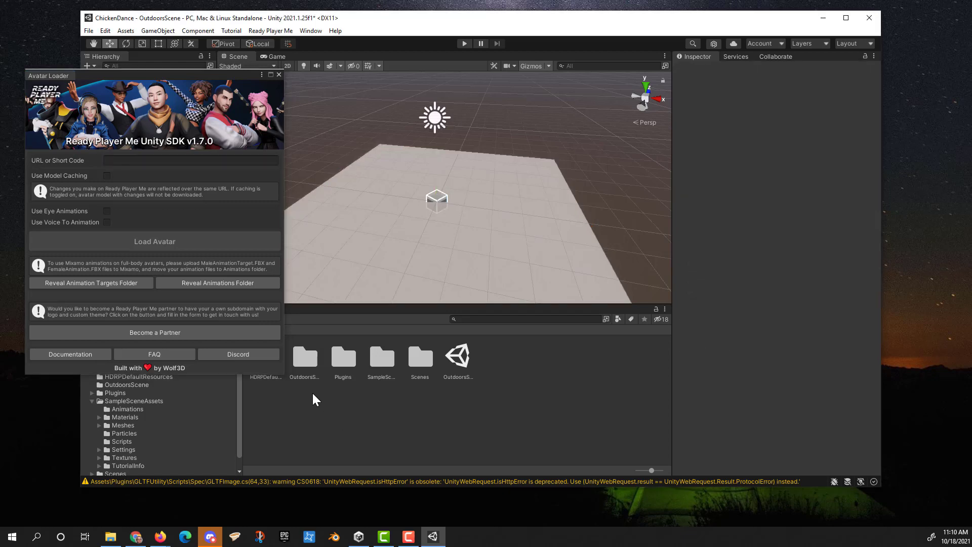
left_click_drag(505, 19, 541, 28)
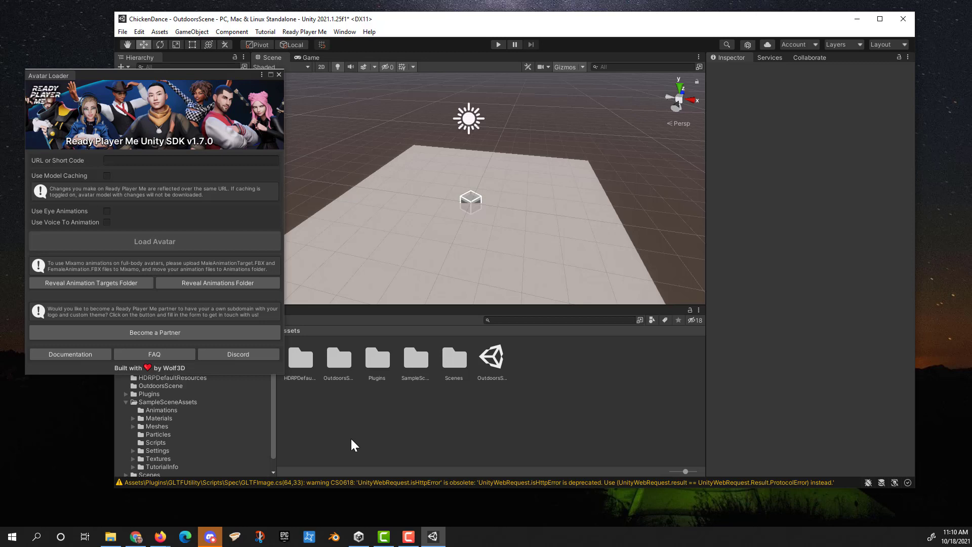
left_click(126, 403)
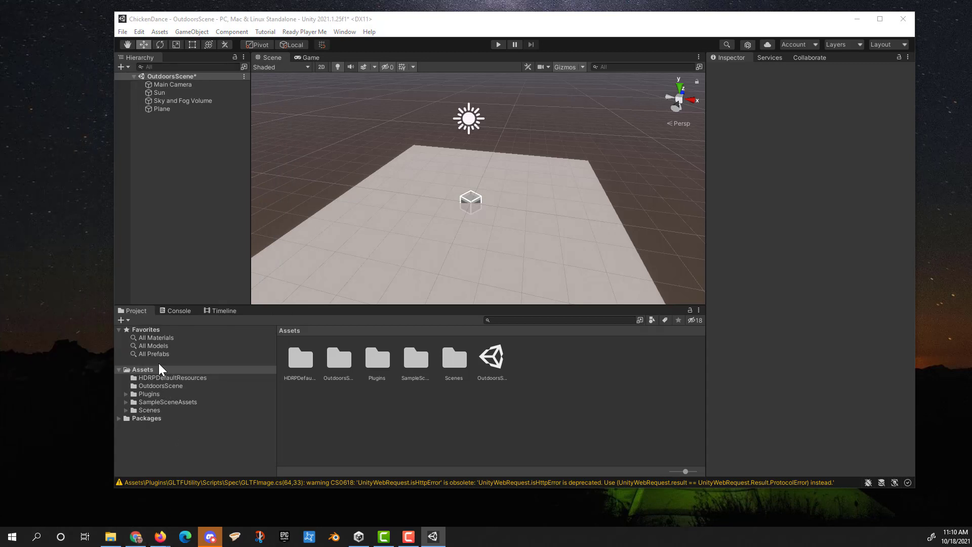
Open Plugins > Wolf3D Ready Player Me SDK > Resources > AnimationTargets and inspect the Female and Male V2 models.
left_click(152, 395)
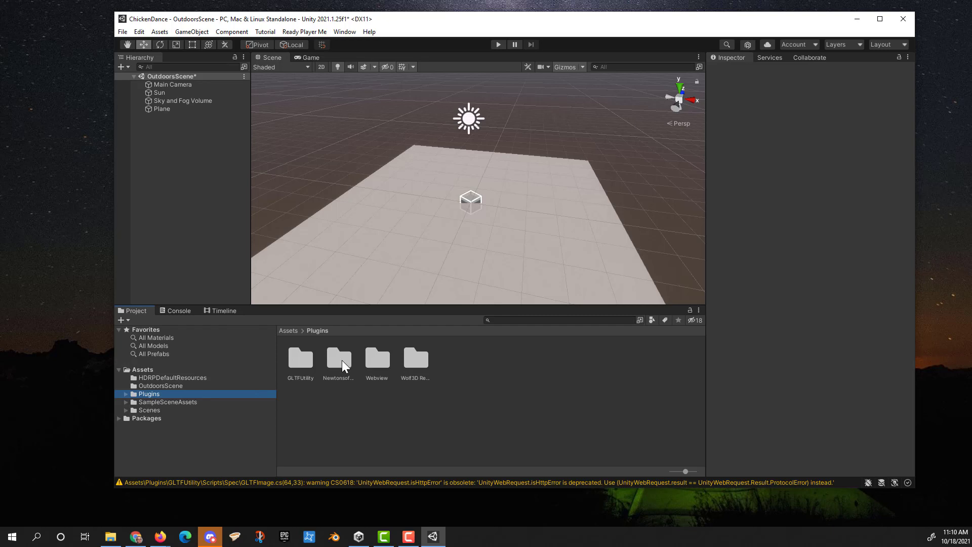
double_click(414, 363)
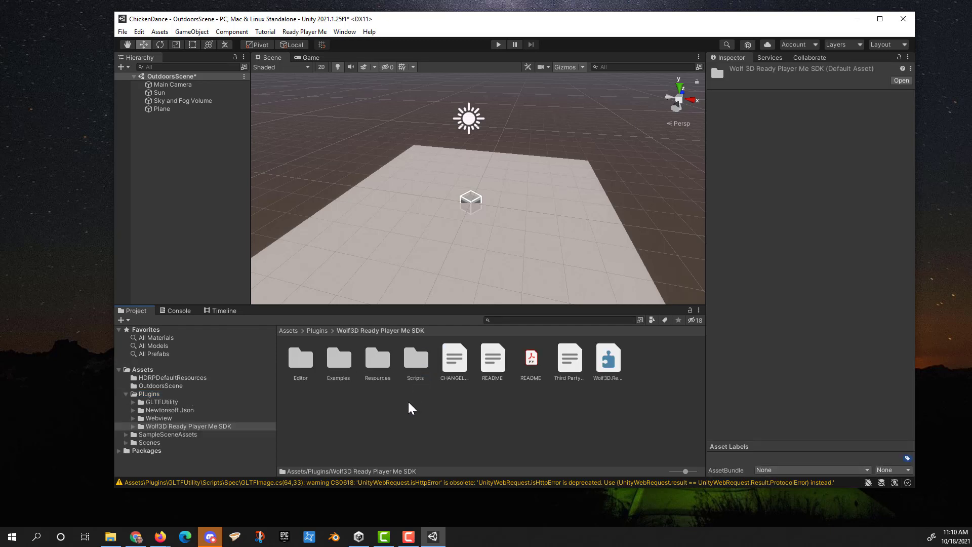
double_click(377, 359)
left_click(343, 361)
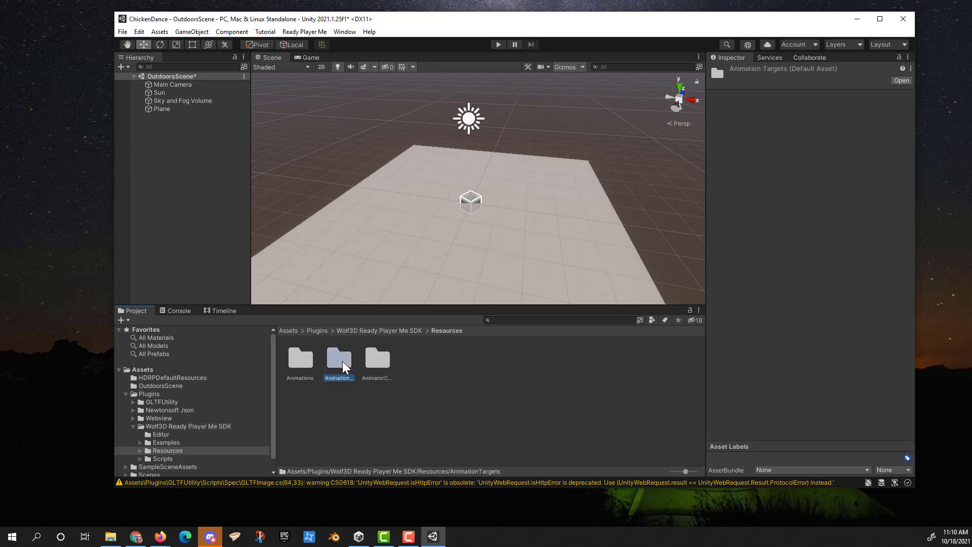
double_click(342, 361)
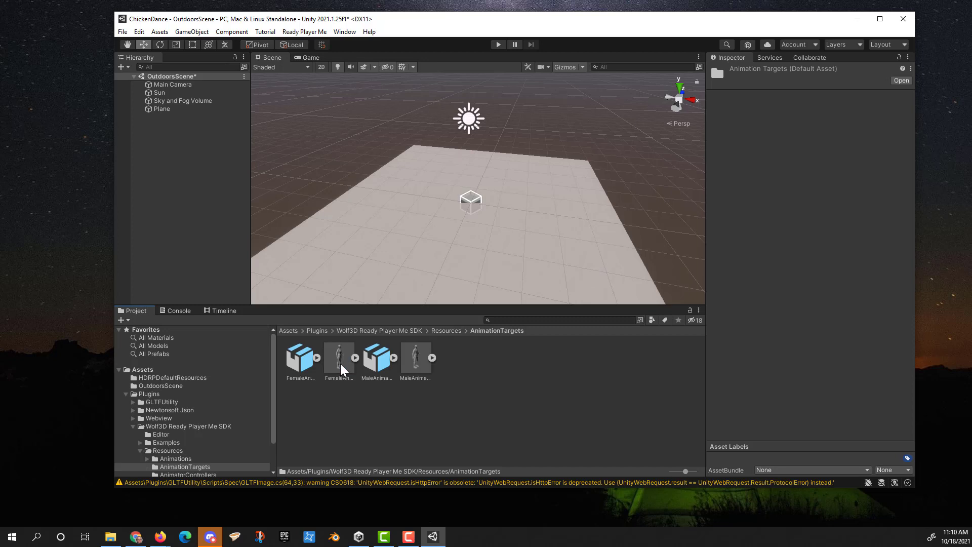
left_click(340, 364)
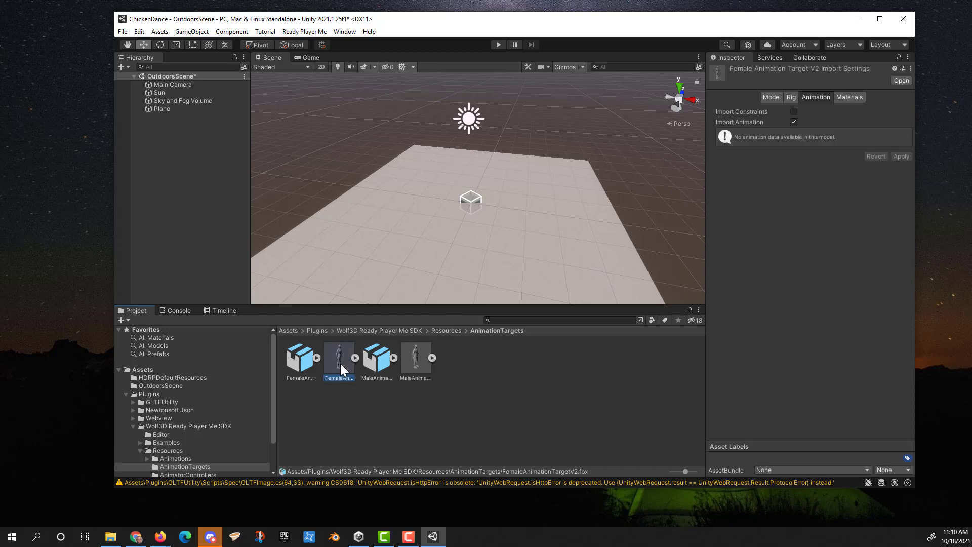
left_click(416, 363)
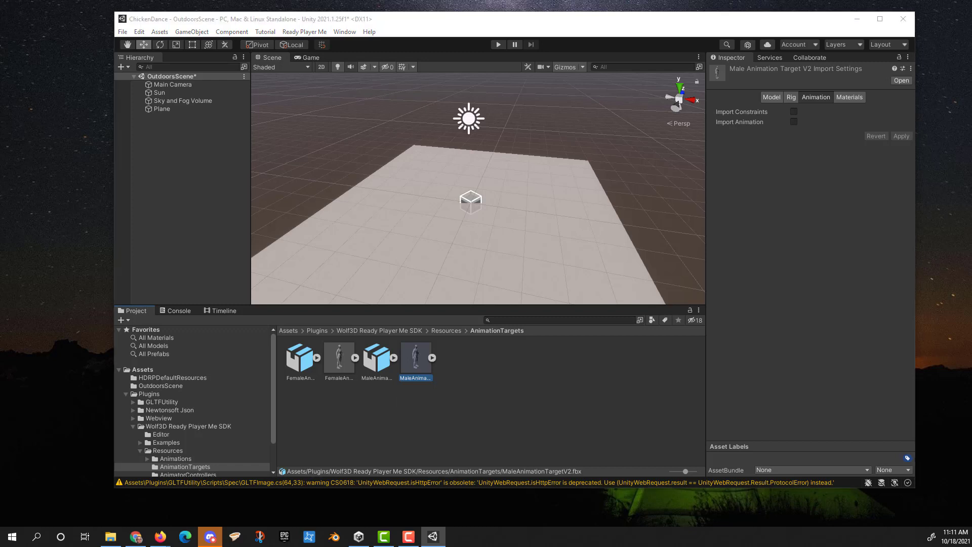
key("alt+Tab")
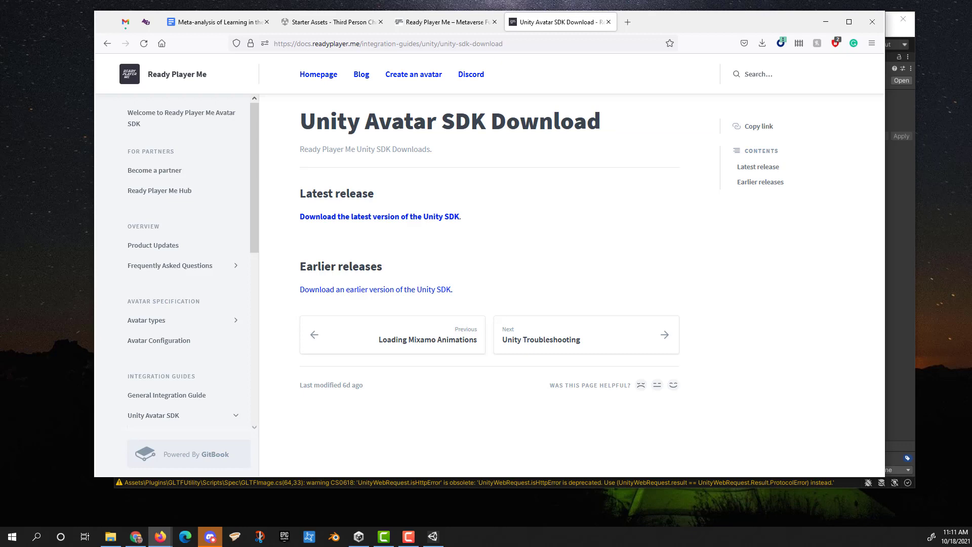
Load mixamo.com in a new Firefox tab.
left_click(627, 23)
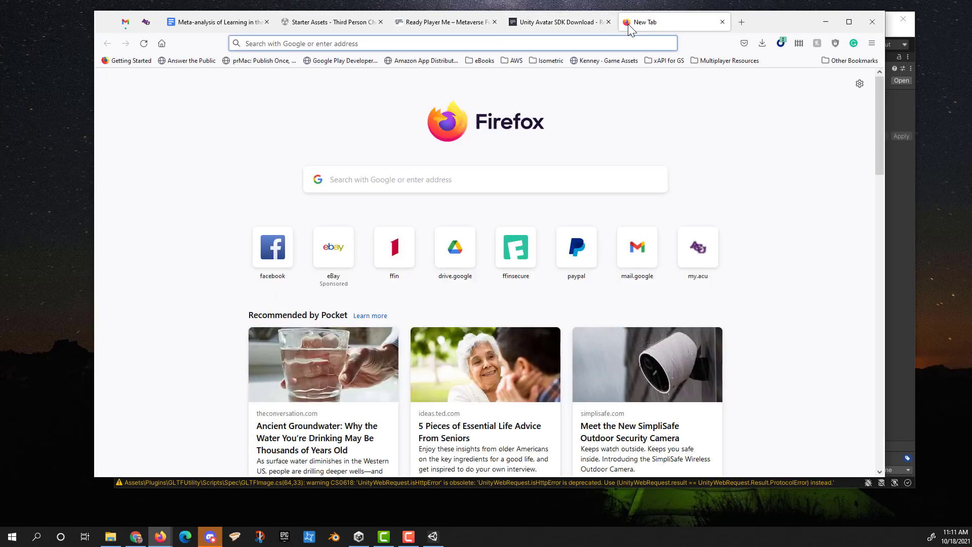
type("mixac")
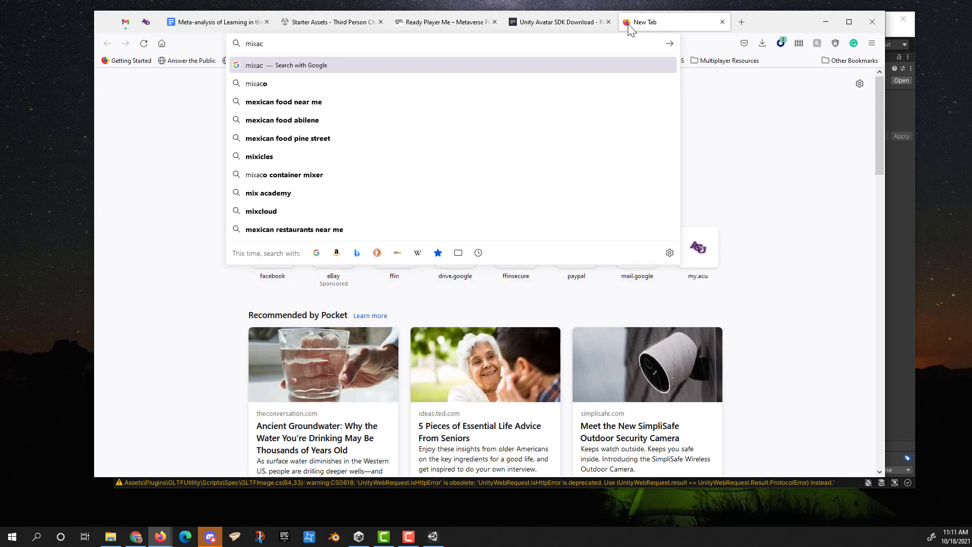
key("BackSpace")
type("mo.c")
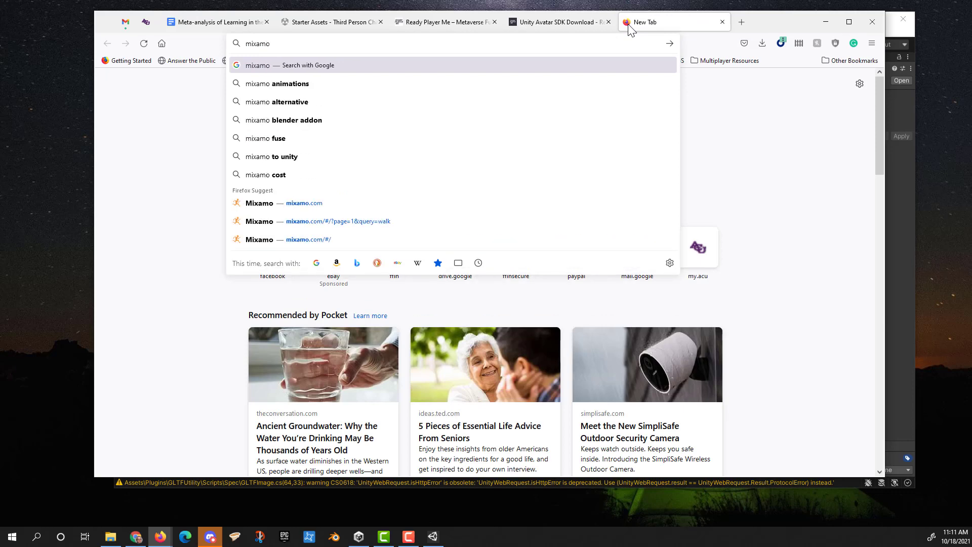
left_click(442, 226)
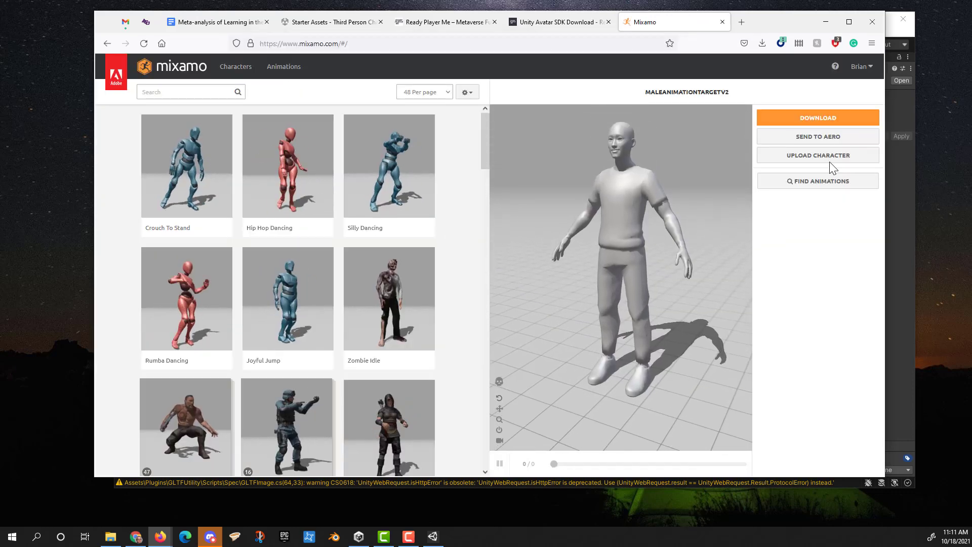
Open Mixamo's Upload a Character dialog for FBX, OBJ or ZIP files.
left_click(820, 157)
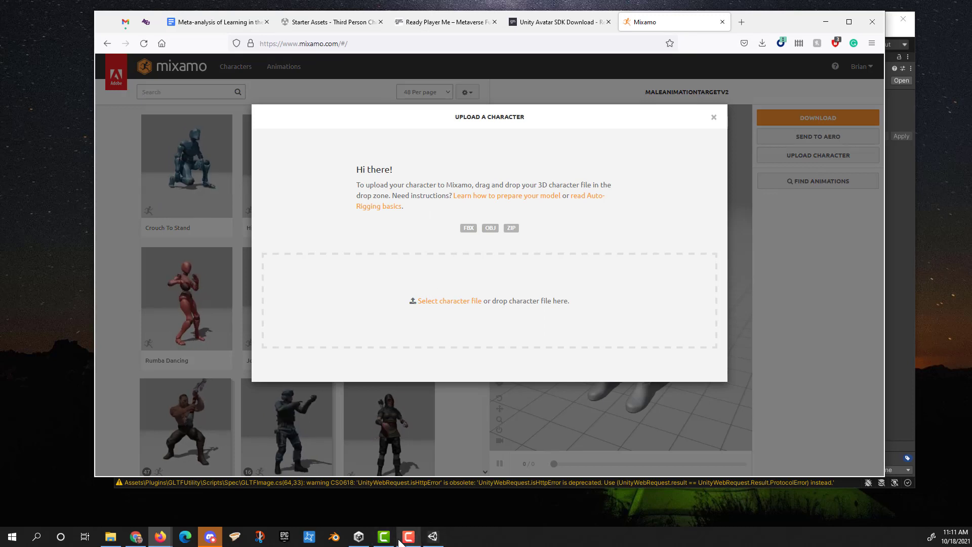
mouse_move(395, 542)
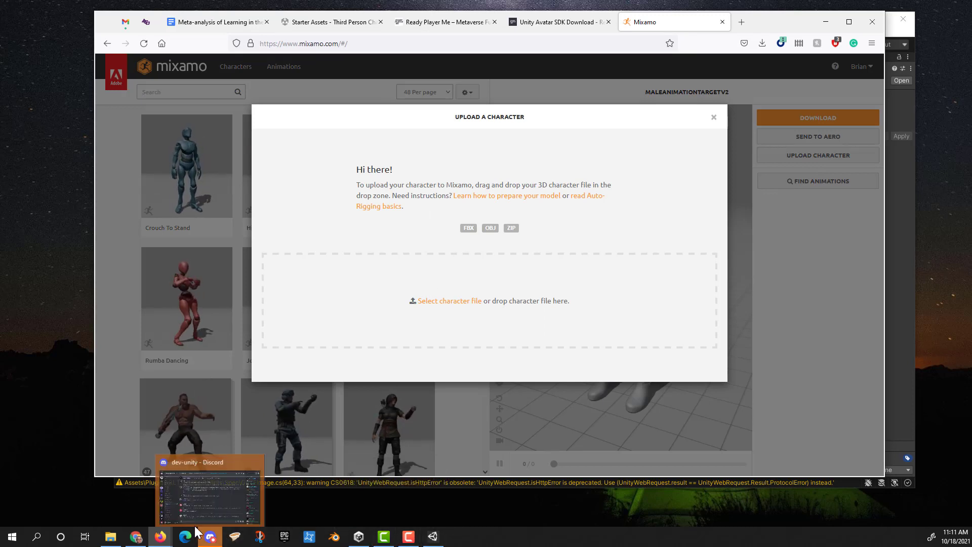
mouse_move(122, 542)
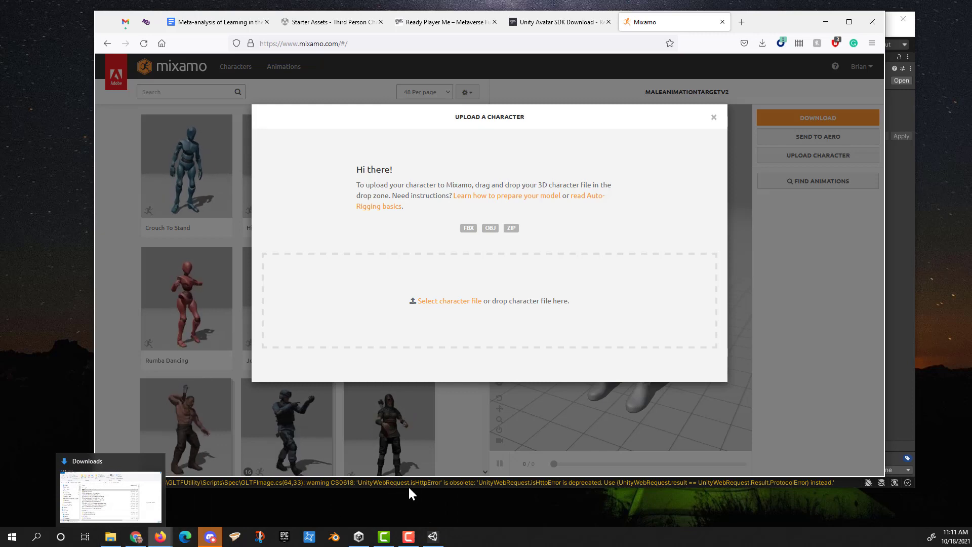
Reveal the SDK's AnimationTargets folder in File Explorer alongside Mixamo's upload dialog.
left_click(434, 539)
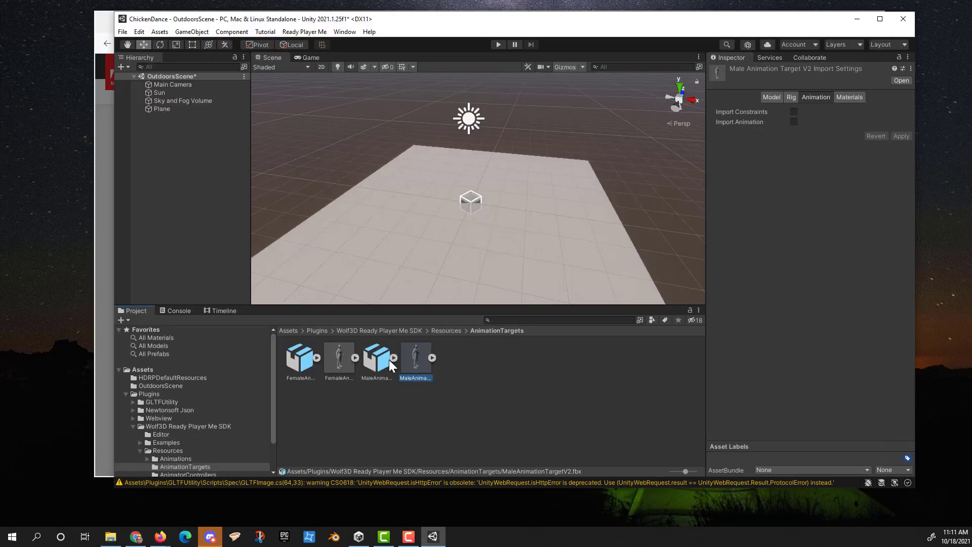
right_click(448, 369)
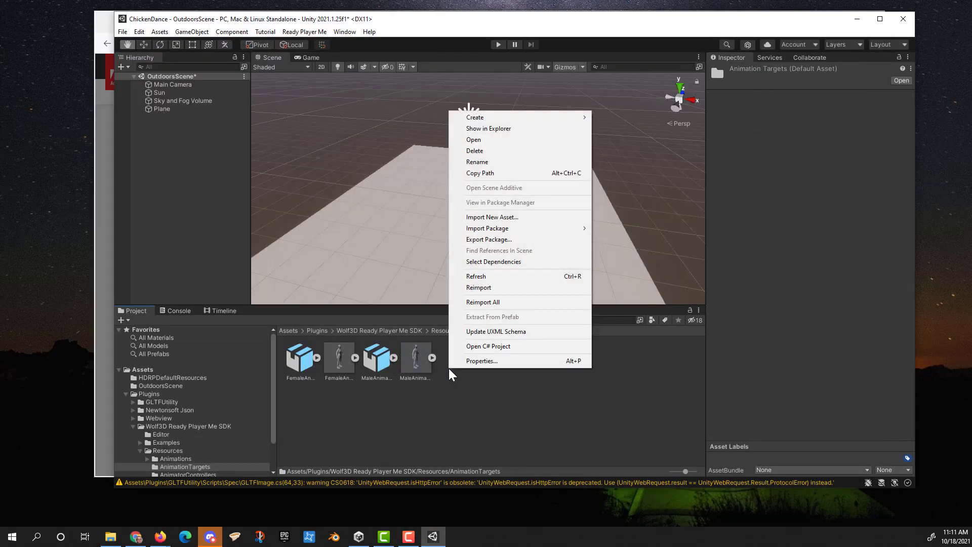
left_click(495, 129)
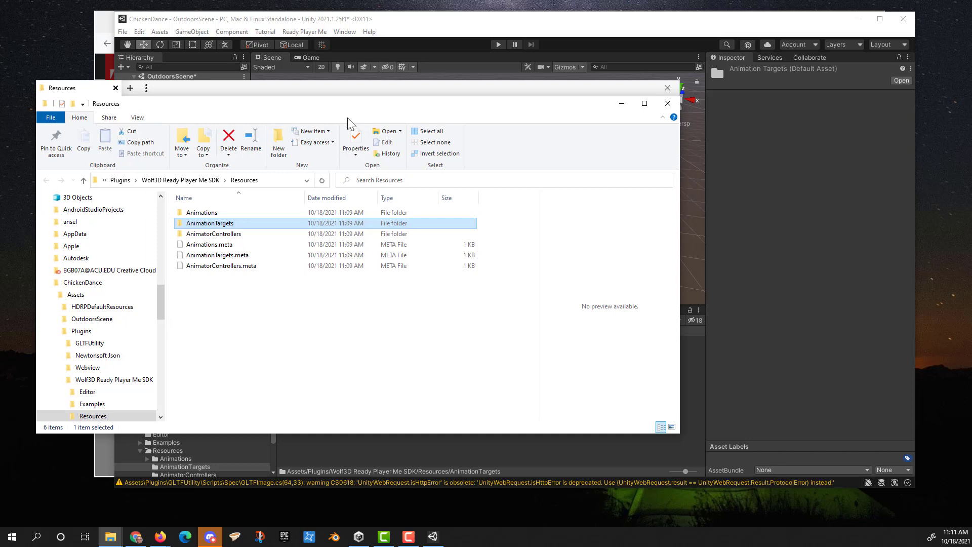
left_click_drag(347, 123, 336, 129)
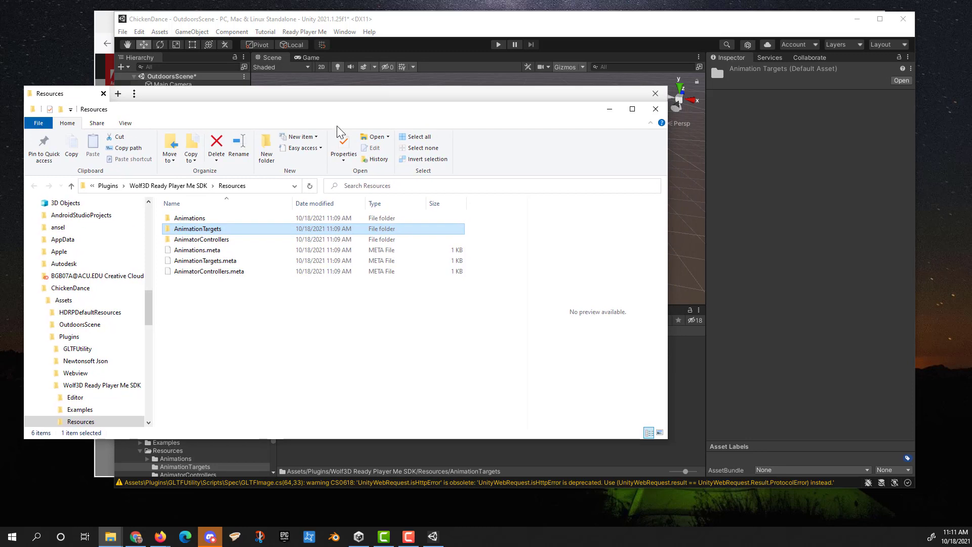
double_click(202, 231)
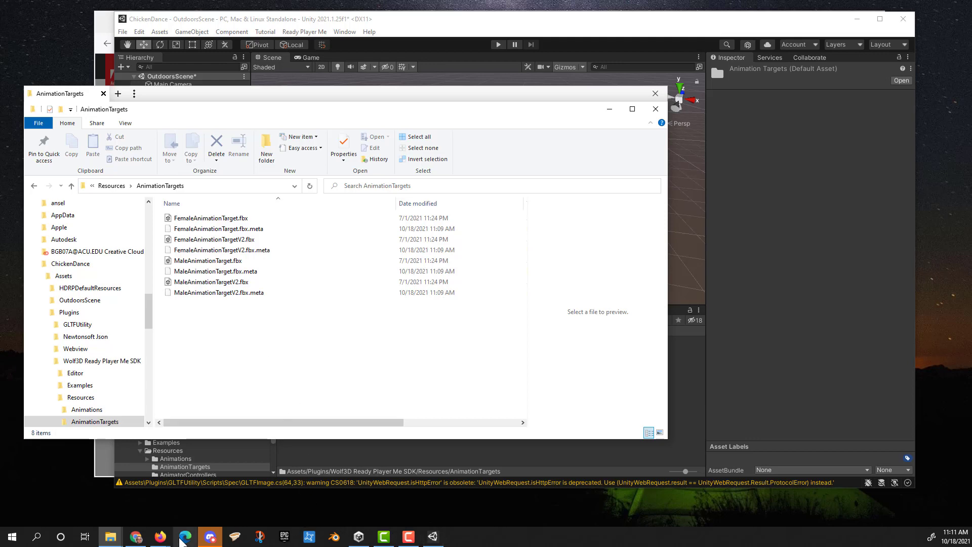
left_click(160, 537)
left_click(164, 499)
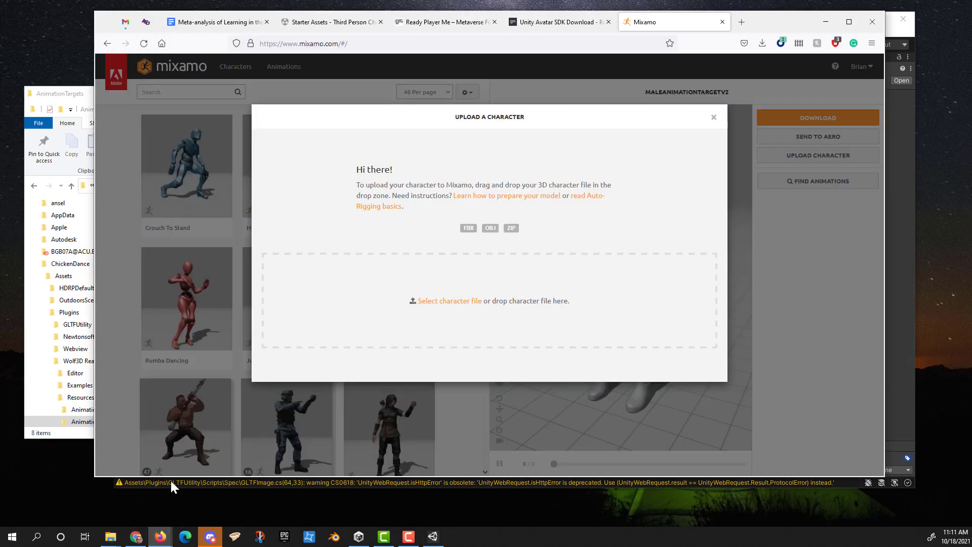
Upload FemaleAnimationTargetV2.fbx to Mixamo and accept it as the auto-rigged current character.
left_click(87, 95)
left_click_drag(173, 97, 181, 359)
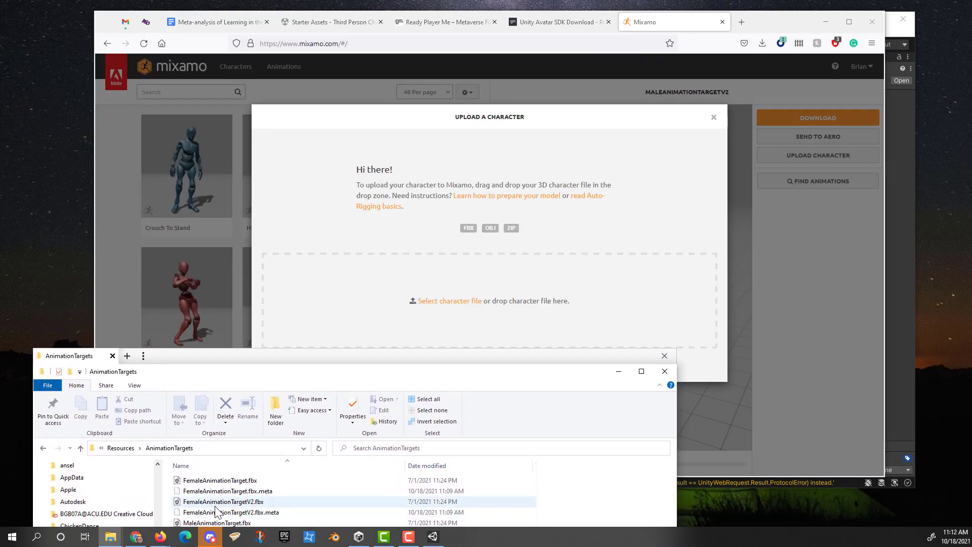
left_click_drag(203, 501, 446, 298)
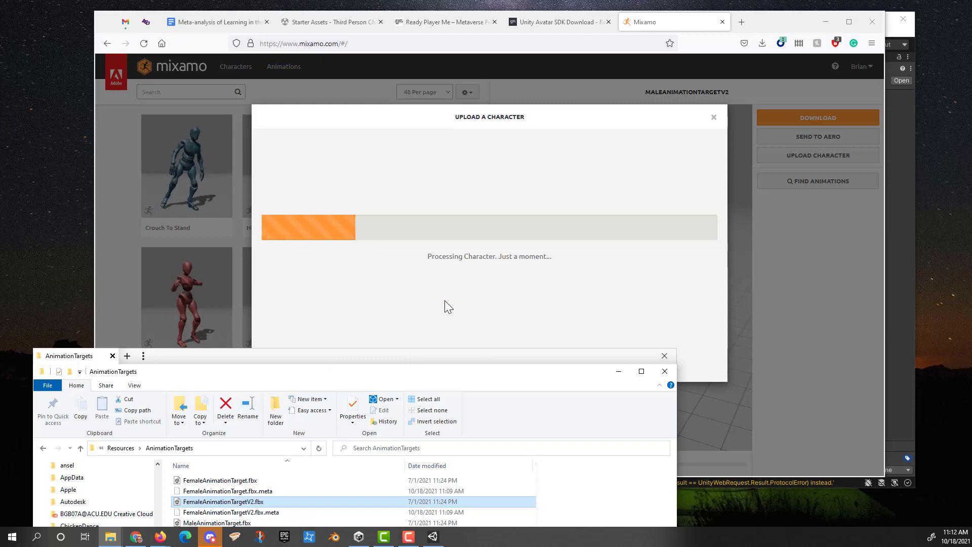
left_click(554, 329)
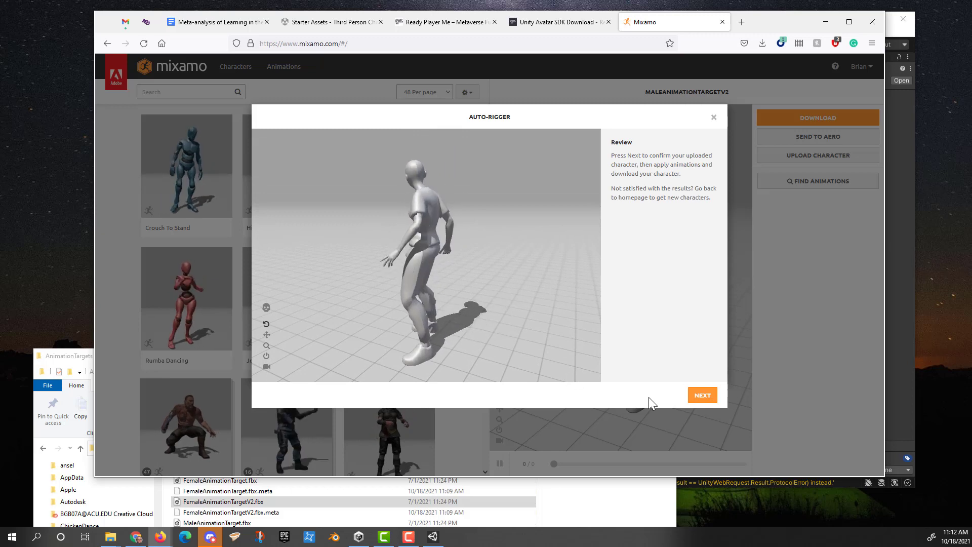
left_click(701, 397)
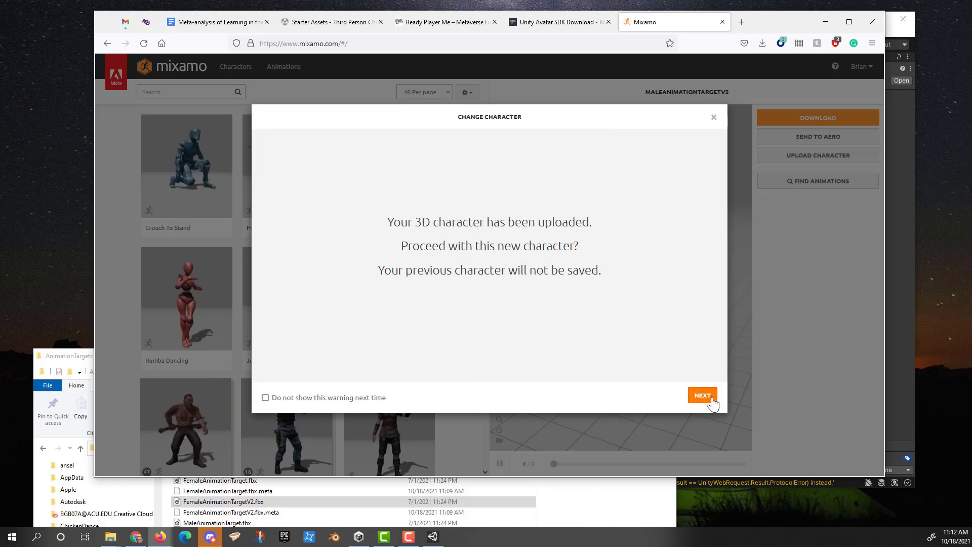
left_click(702, 396)
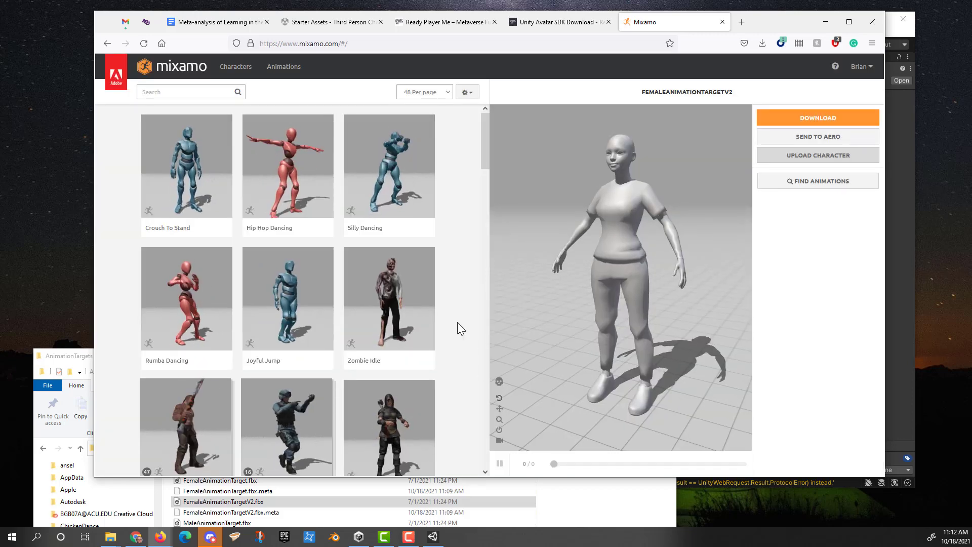
Find the 'chicken dance' animation and apply it to the female character.
left_click(200, 92)
type("c")
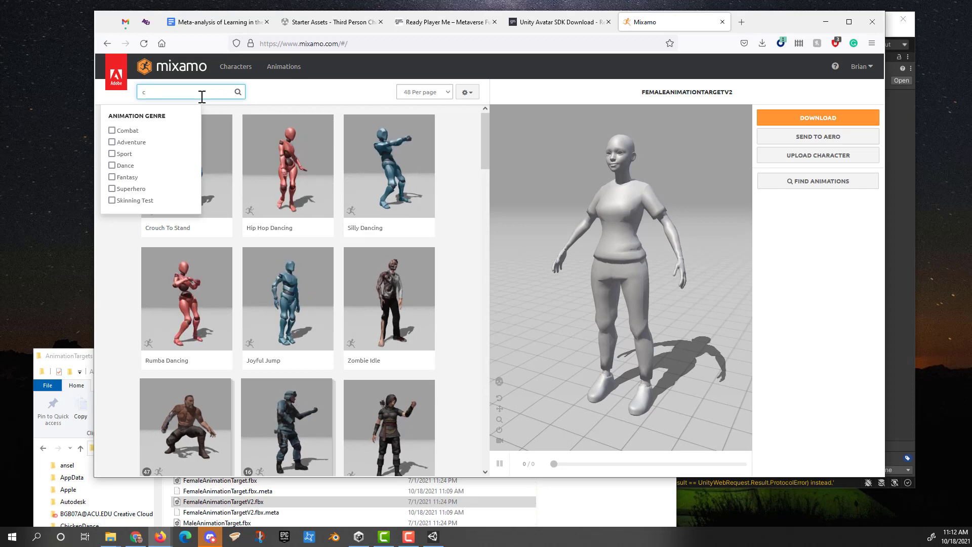
type("hicken dan")
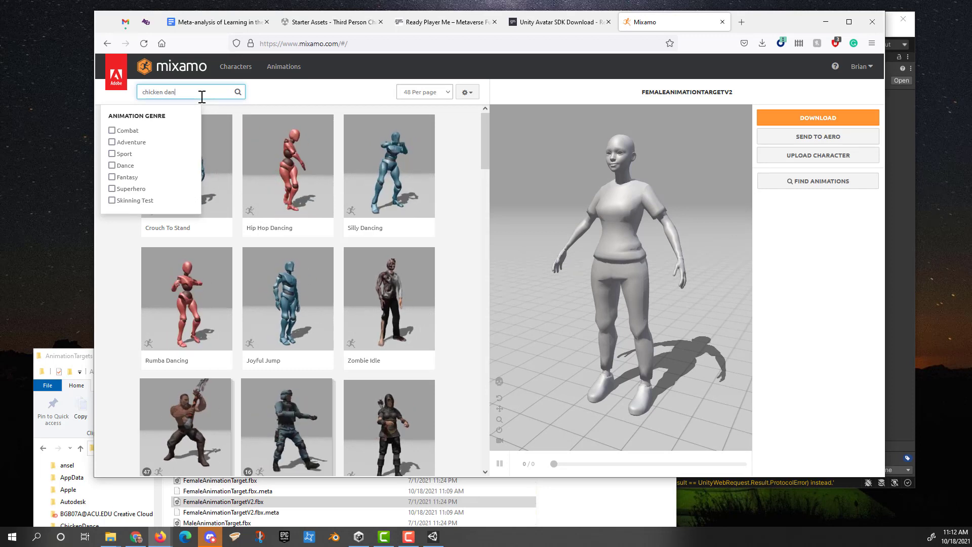
type("ce")
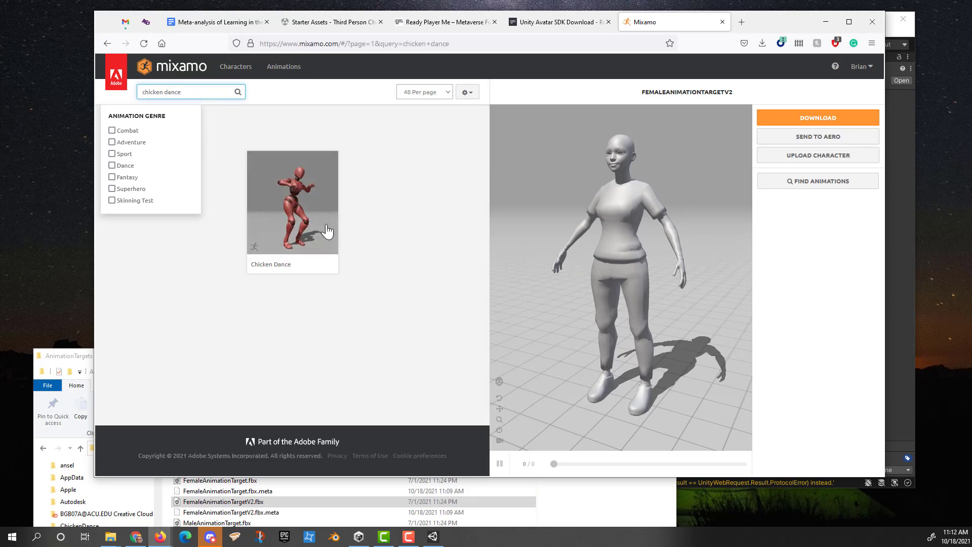
left_click(326, 231)
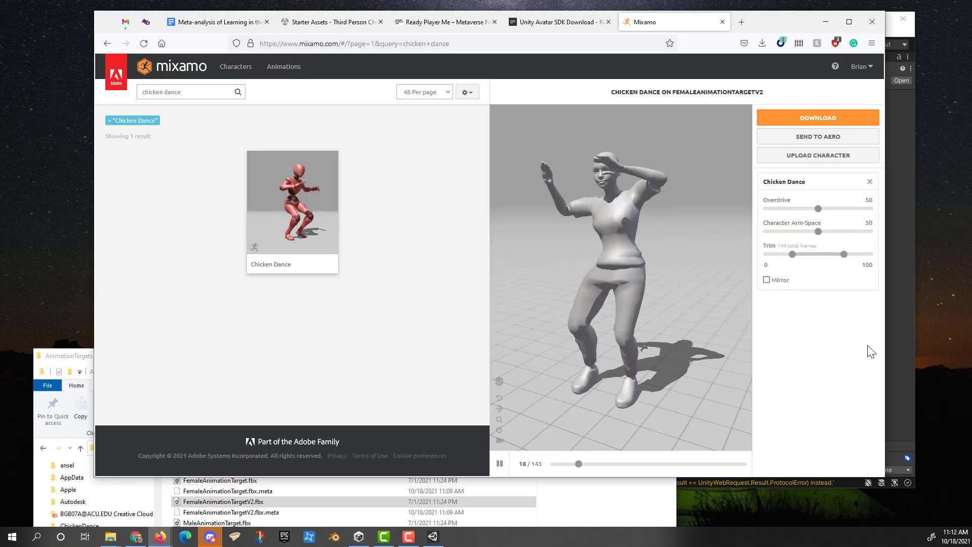
Download the Chicken Dance animation as FBX for Unity and save the file.
left_click(817, 122)
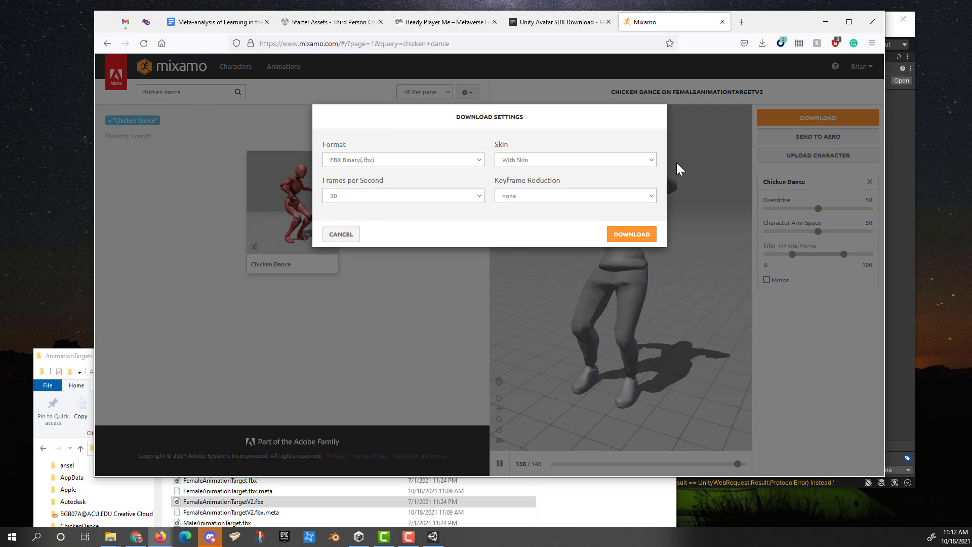
left_click(481, 161)
left_click(424, 196)
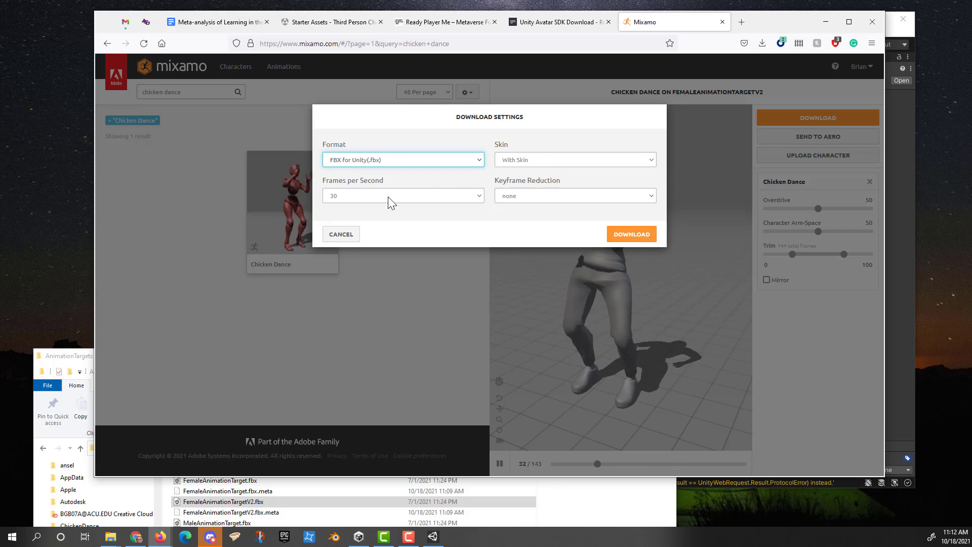
left_click(622, 235)
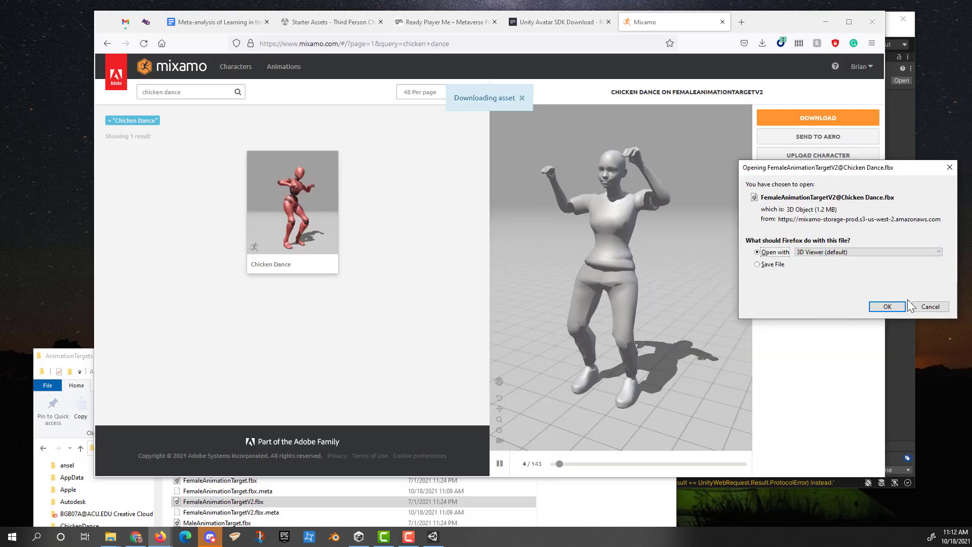
left_click(781, 263)
left_click(887, 307)
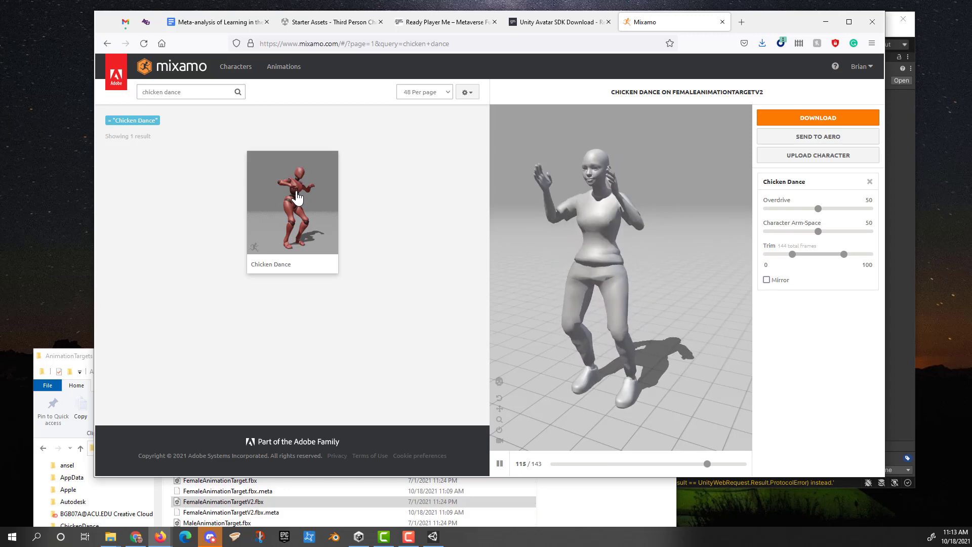
left_click(825, 23)
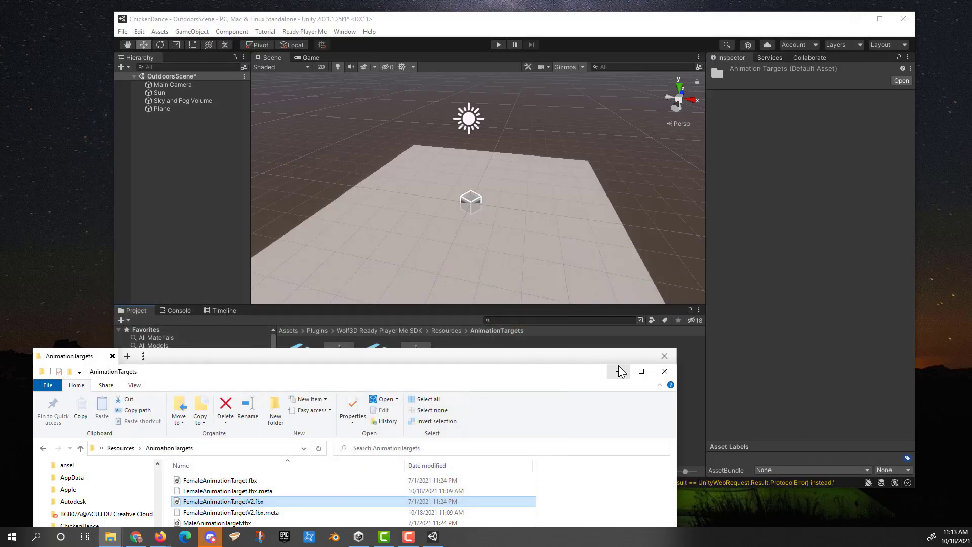
Copy the female Chicken Dance FBX from the Downloads folder.
left_click_drag(578, 358, 587, 216)
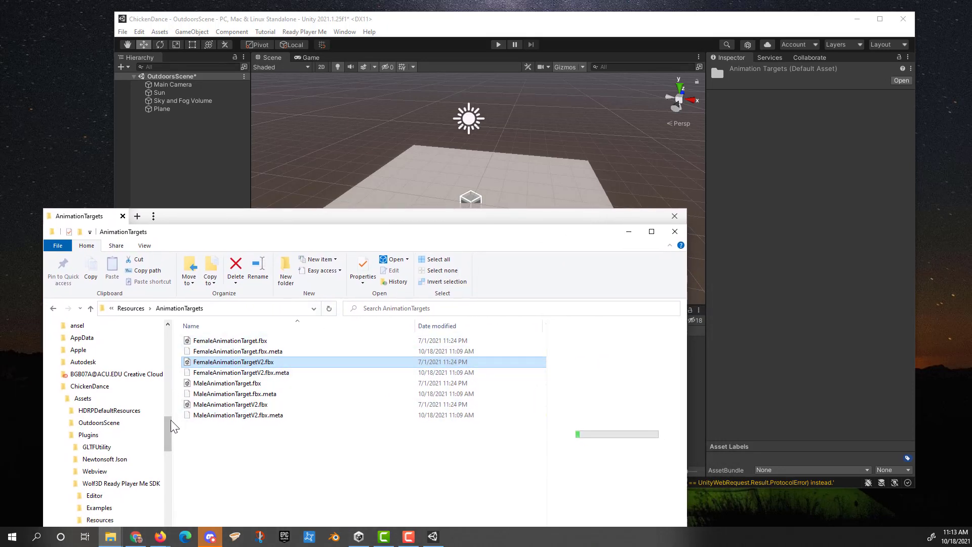
left_click_drag(172, 426, 126, 339)
left_click(102, 353)
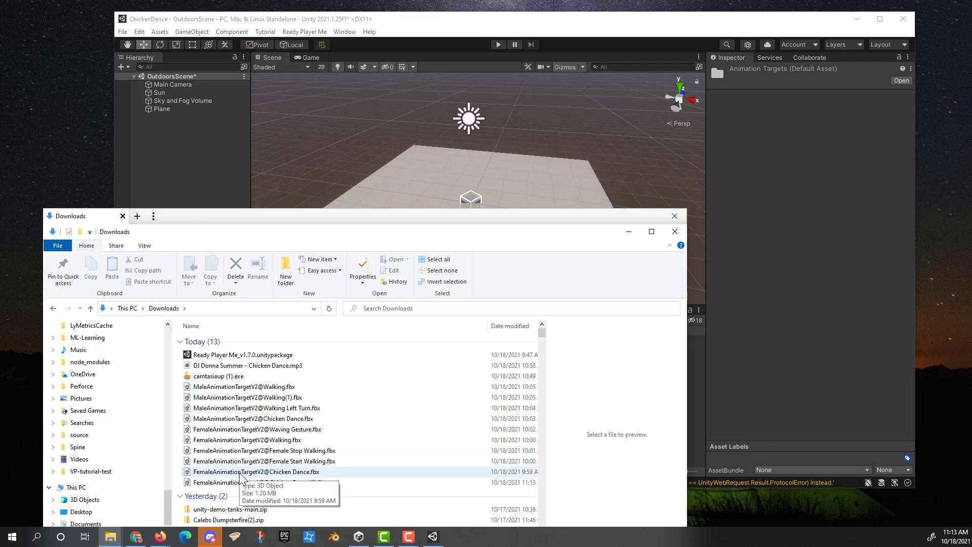
left_click(240, 472)
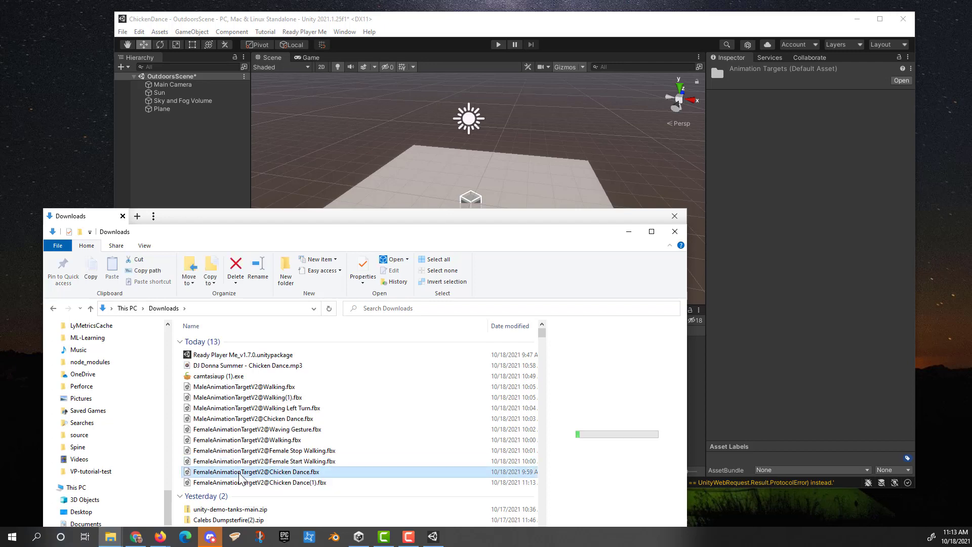
right_click(240, 475)
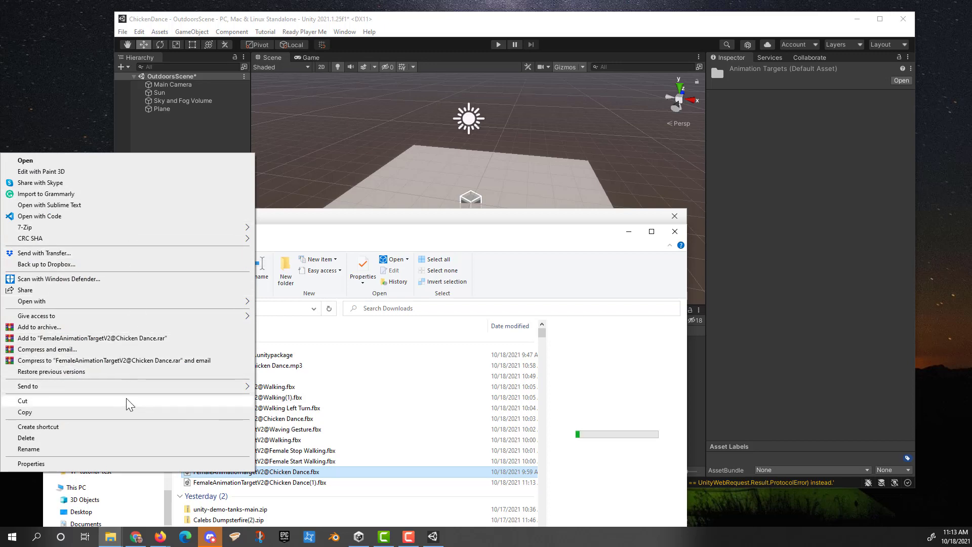
left_click(126, 412)
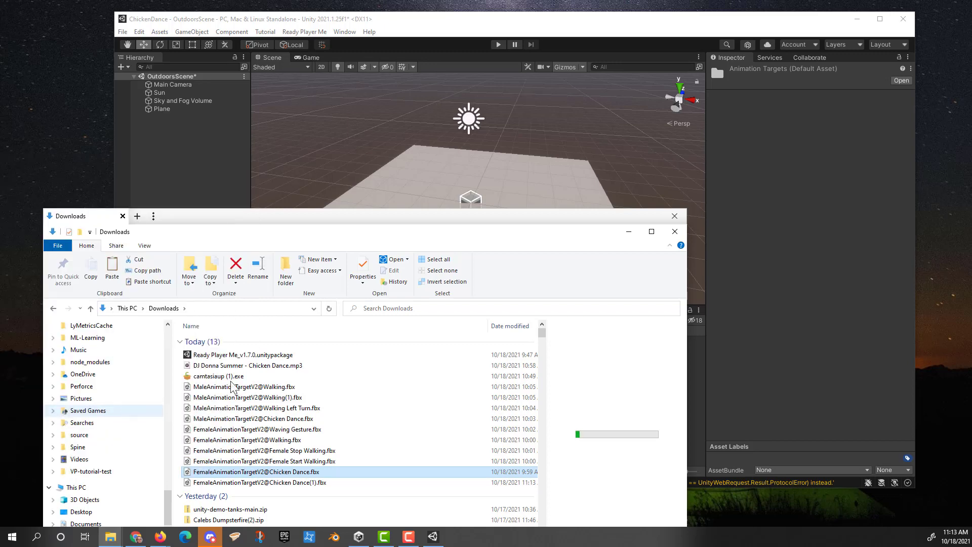
Import the female Chicken Dance FBX into the SDK's Resources > Animations > Female folder.
left_click(714, 31)
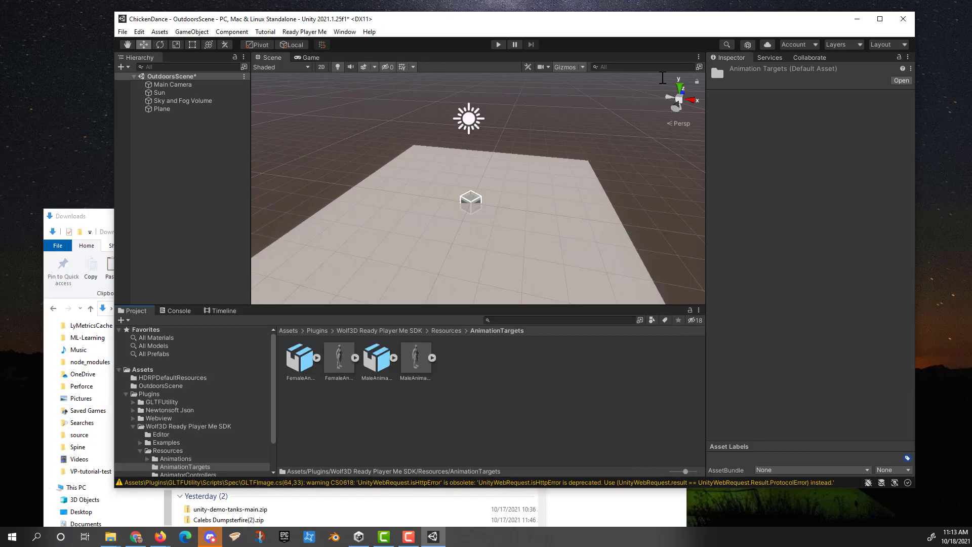
left_click(413, 331)
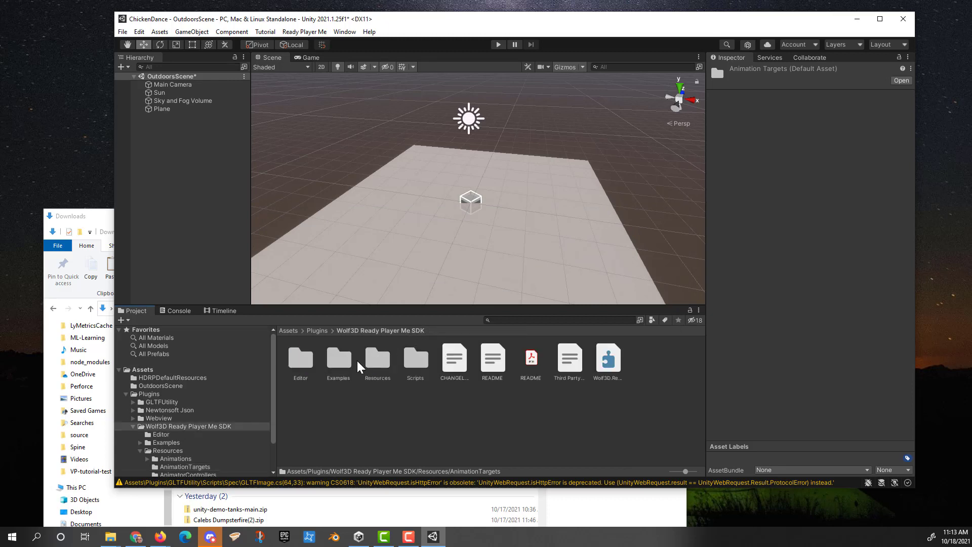
double_click(377, 361)
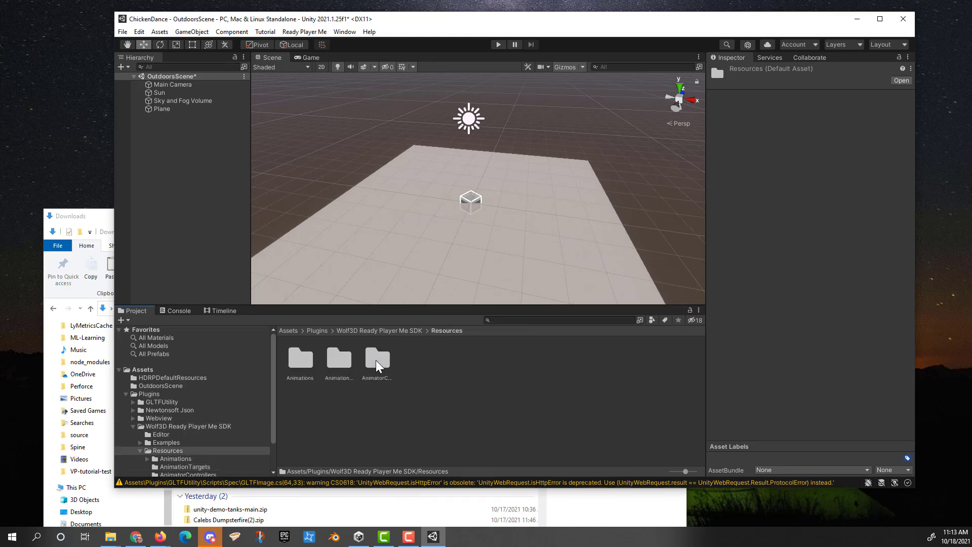
double_click(300, 359)
double_click(300, 360)
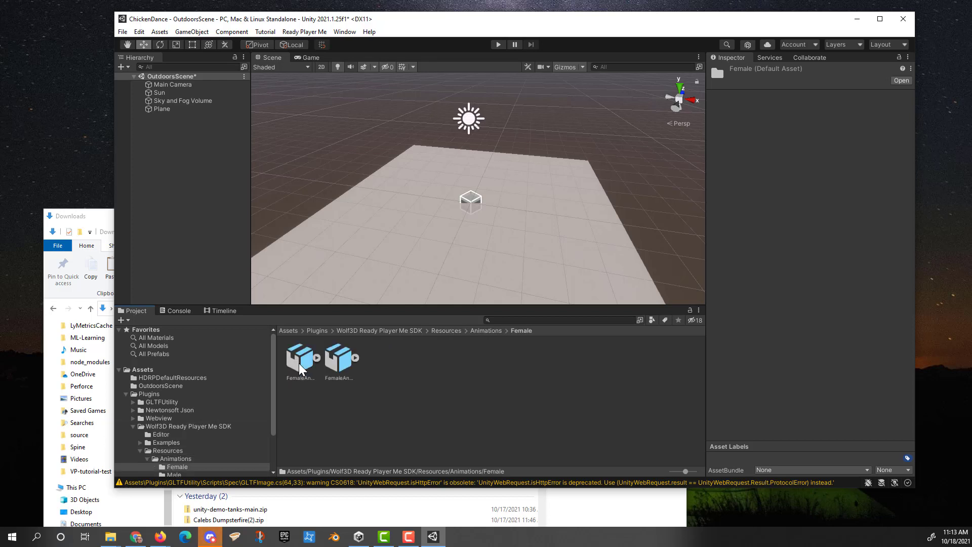
right_click(330, 425)
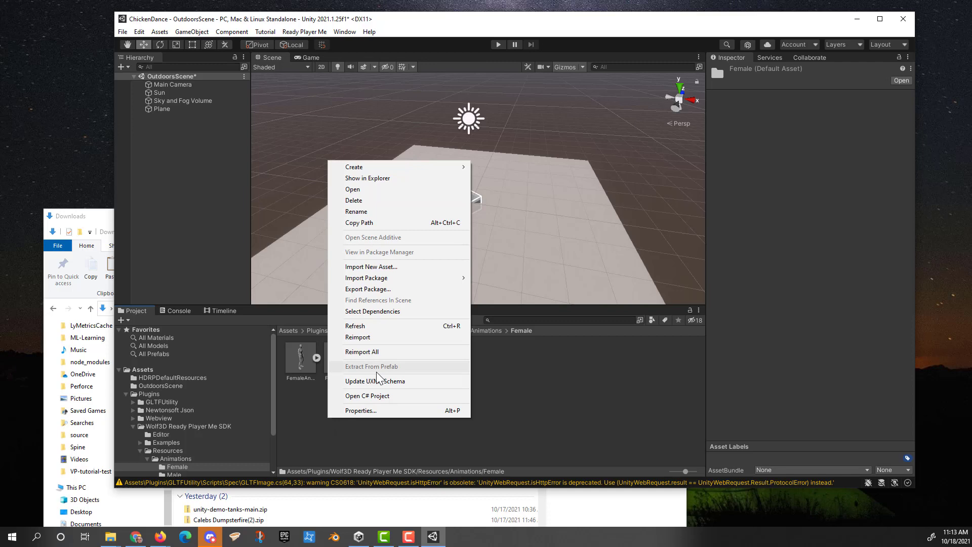
left_click(354, 438)
left_click(101, 209)
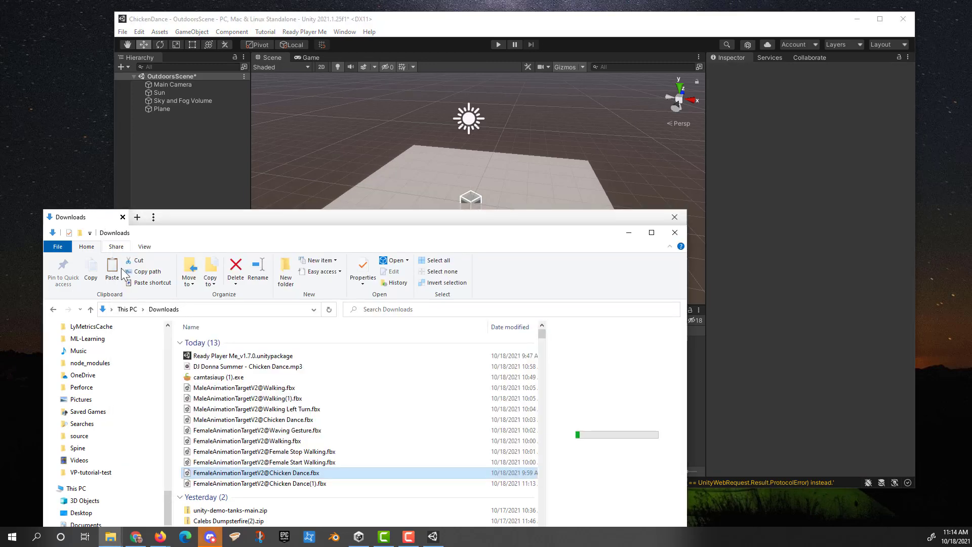
left_click_drag(378, 217, 629, 39)
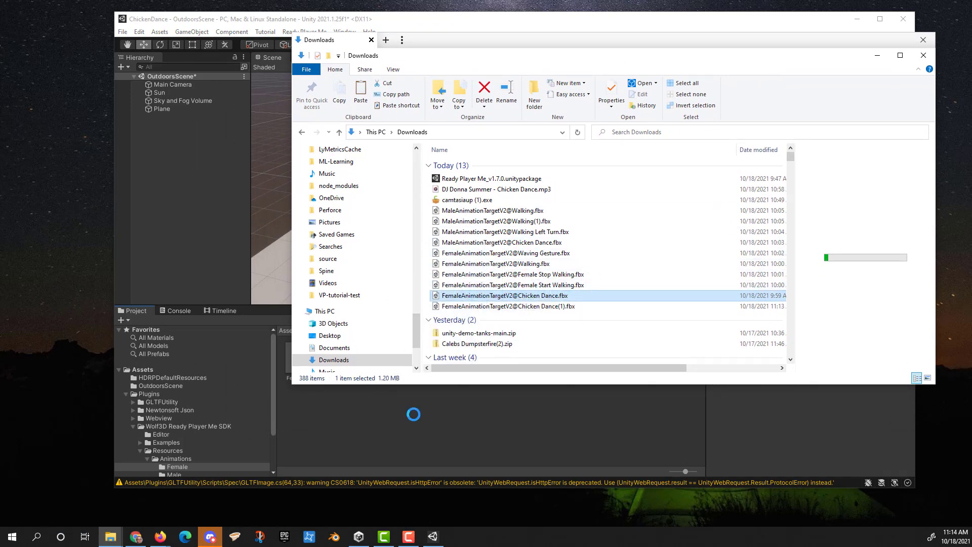
left_click(377, 412)
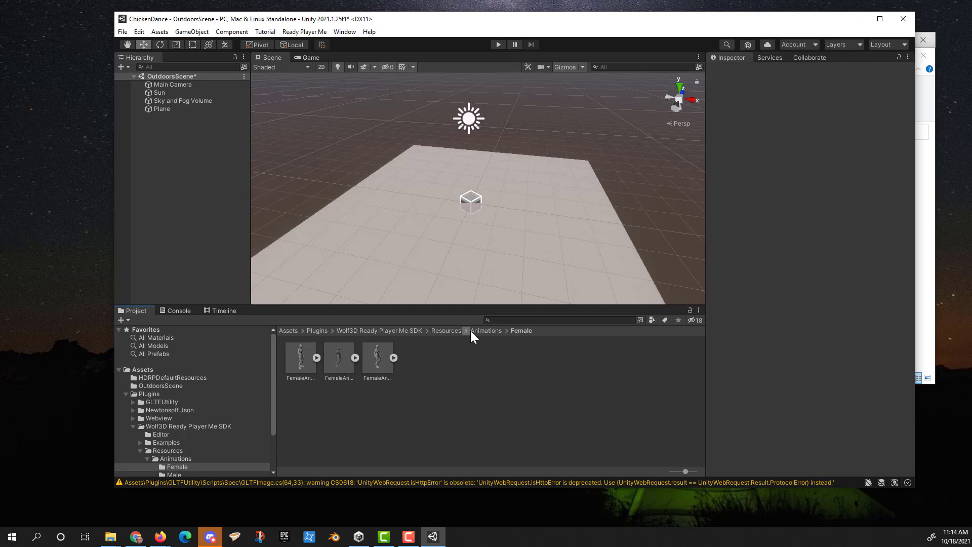
Import MaleAnimationTargetV2@Chicken Dance.fbx from Downloads into the Animations > Male folder.
left_click(483, 330)
double_click(349, 360)
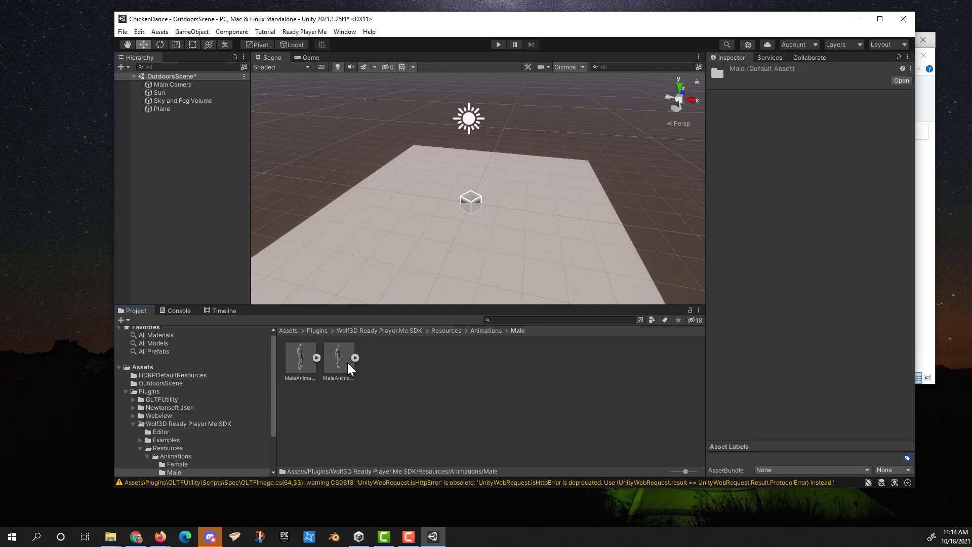
left_click(925, 107)
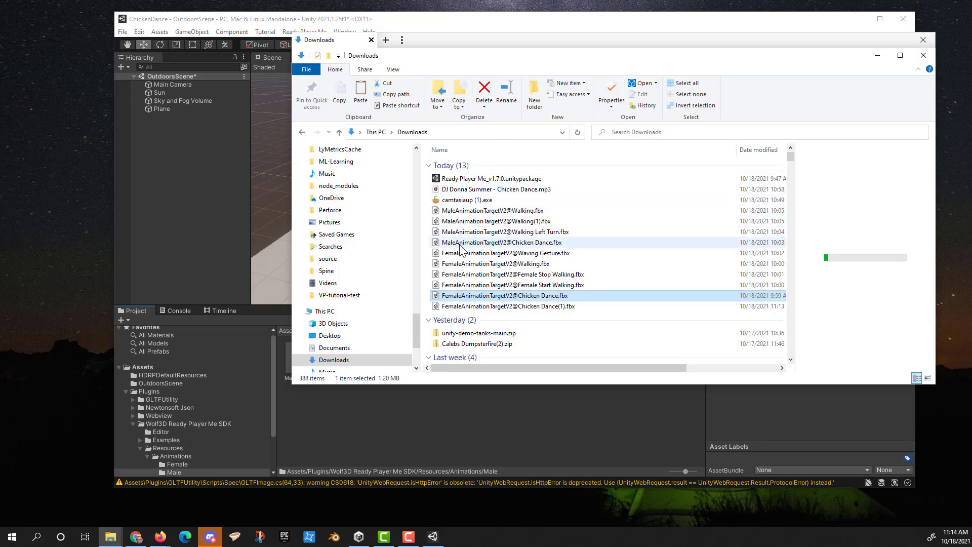
left_click_drag(460, 244, 396, 411)
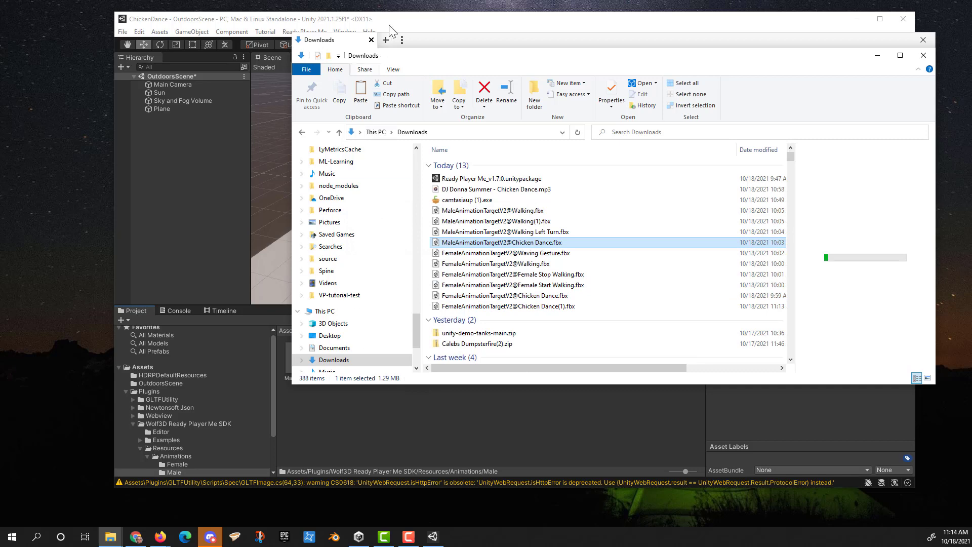
Bring the Ready Player Me Avatar Loader window into view in Unity.
left_click(413, 18)
right_click_drag(413, 223, 413, 243)
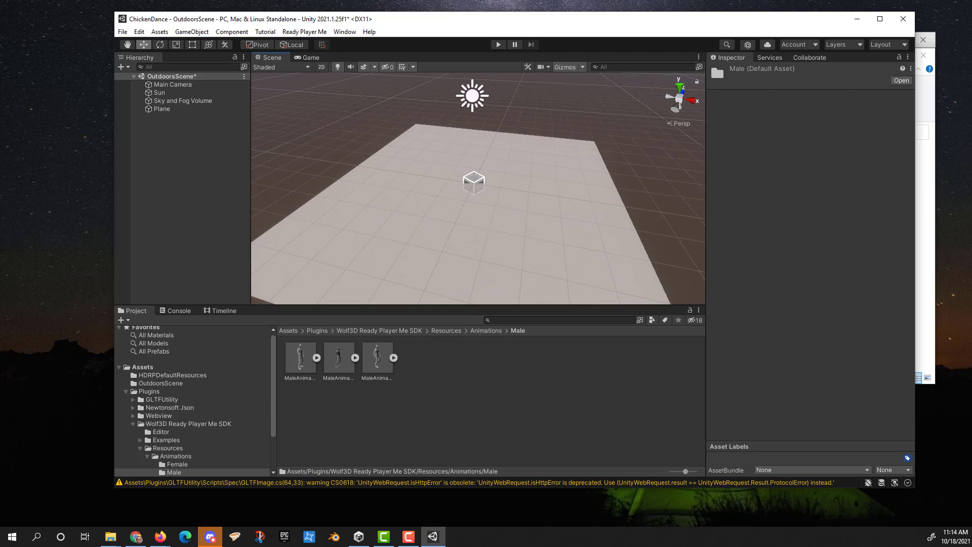
left_click_drag(0, 50, 115, 86)
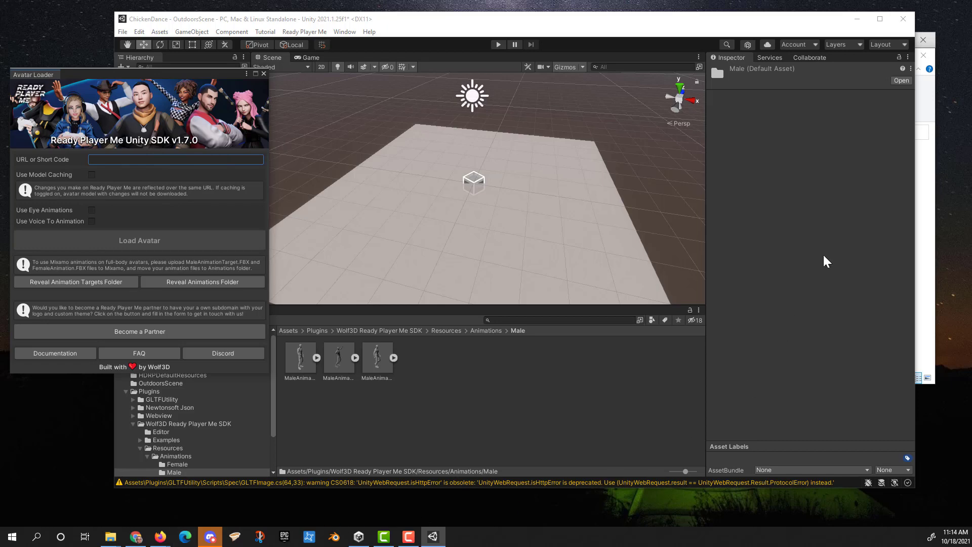
Copy the bottom-right bearded avatar's .glb URL from Ready Player Me's My Avatars page.
key("alt+Tab")
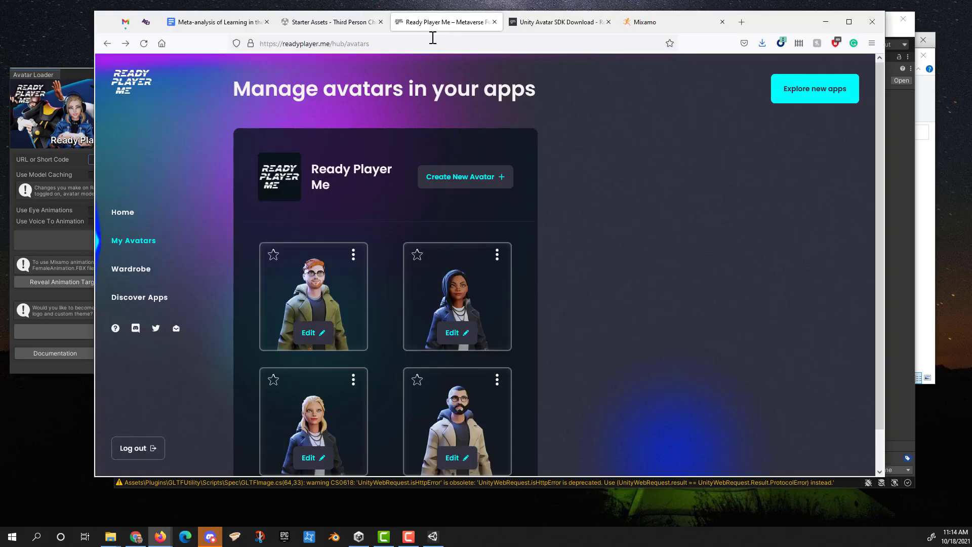
scroll(392, 347, "down", 1)
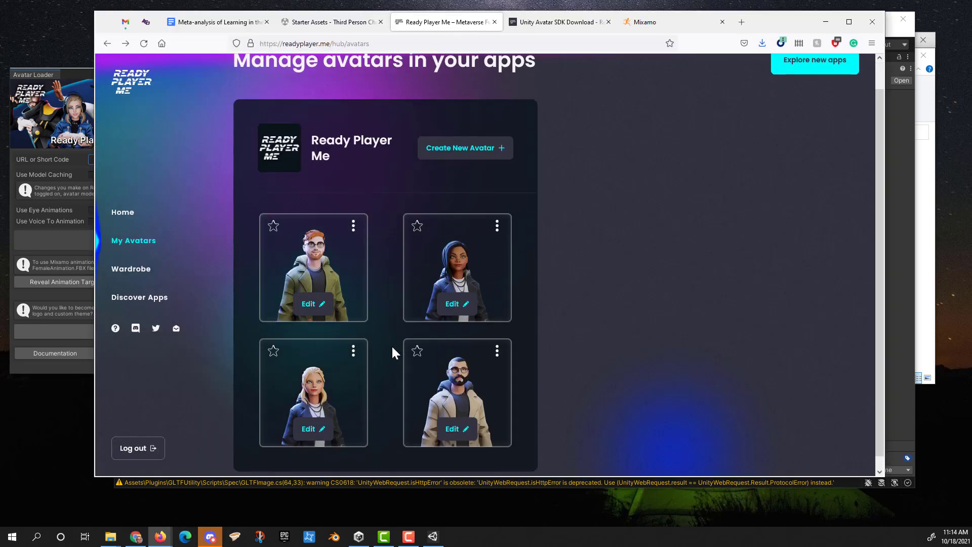
left_click(498, 341)
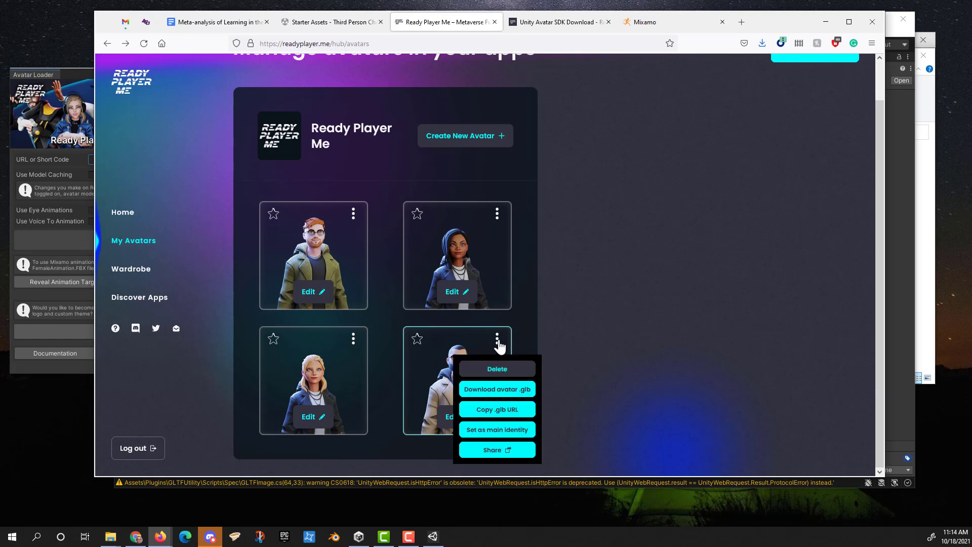
left_click(508, 410)
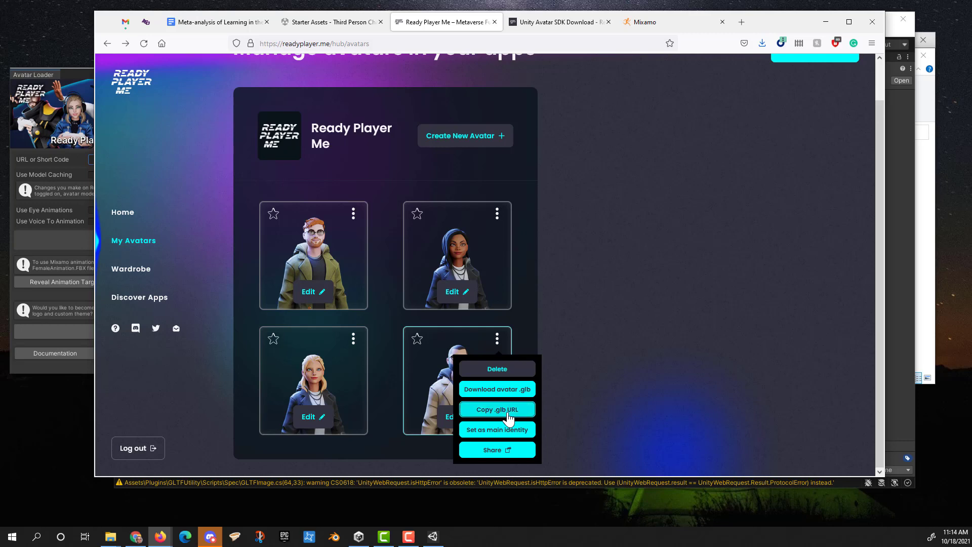
Load the bearded avatar from its pasted .glb URL, place it at X 2.02, then clear the field.
left_click(78, 75)
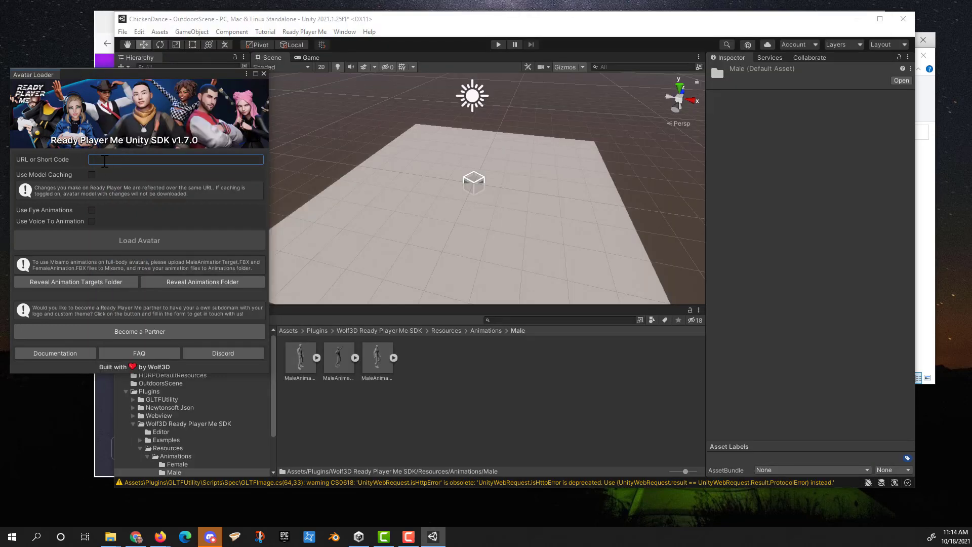
right_click(101, 161)
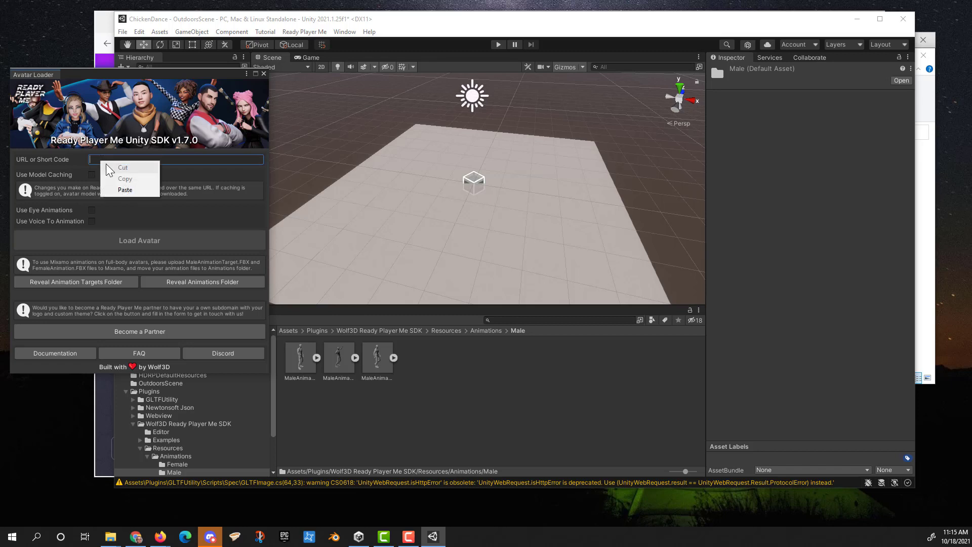
left_click(124, 188)
left_click(139, 238)
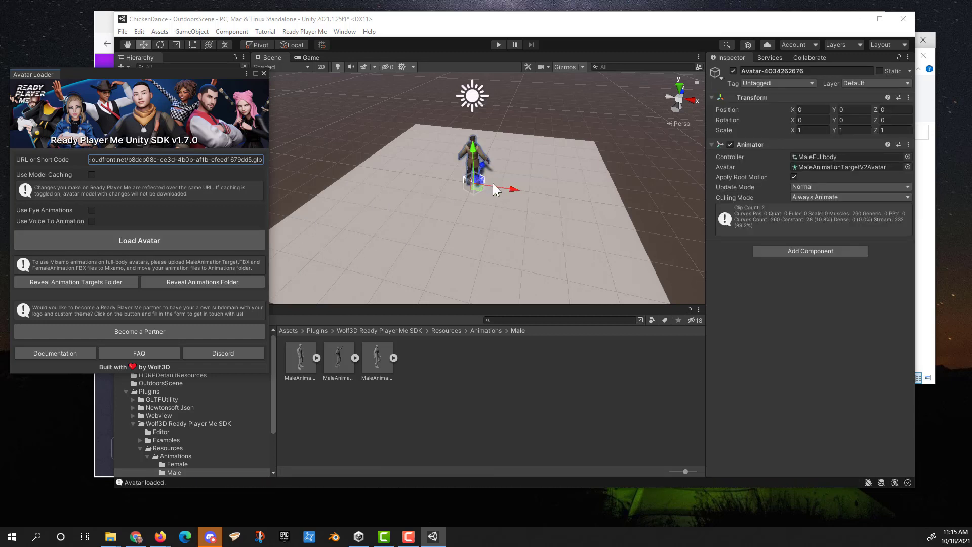
left_click_drag(512, 188, 572, 197)
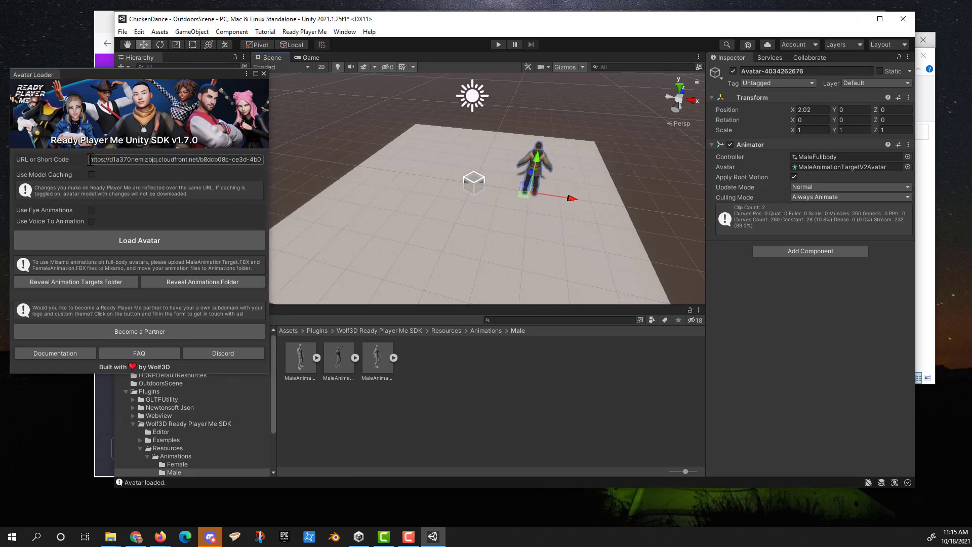
left_click_drag(90, 160, 227, 166)
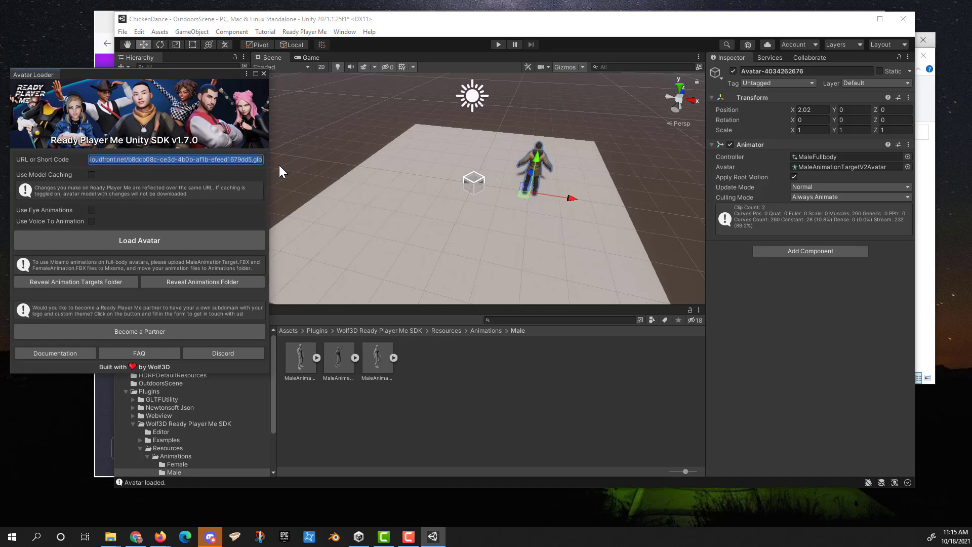
key("BackSpace")
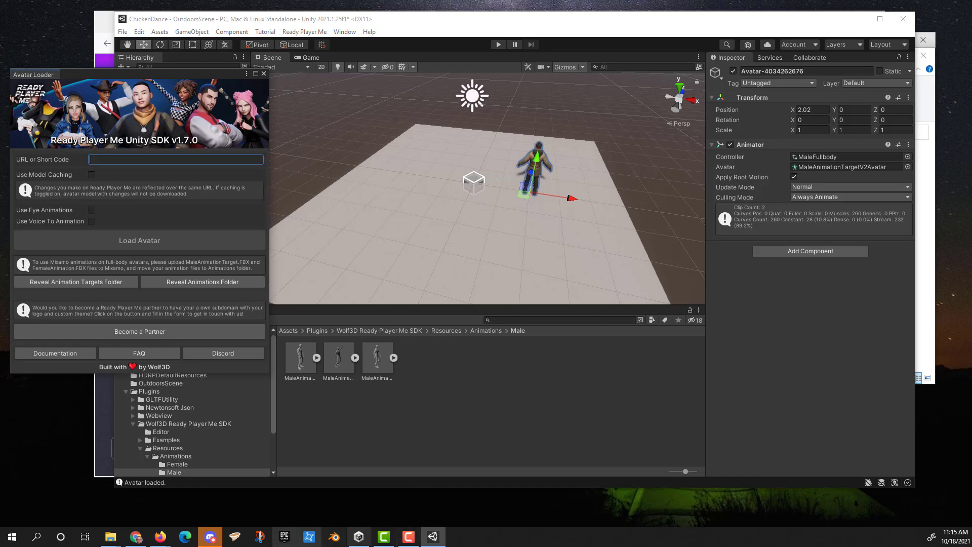
Copy the first avatar's .glb URL from Ready Player Me and load it in Avatar Loader.
mouse_move(158, 541)
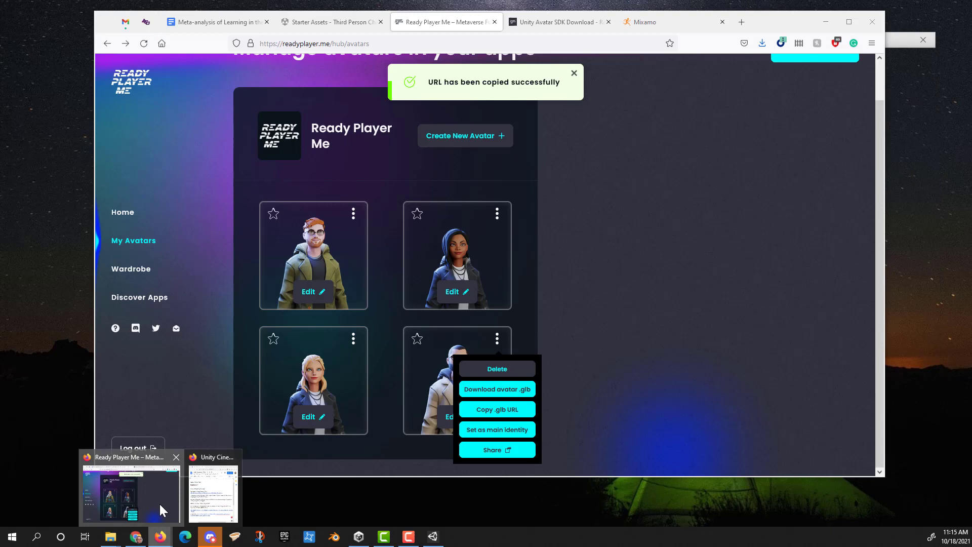
left_click(159, 502)
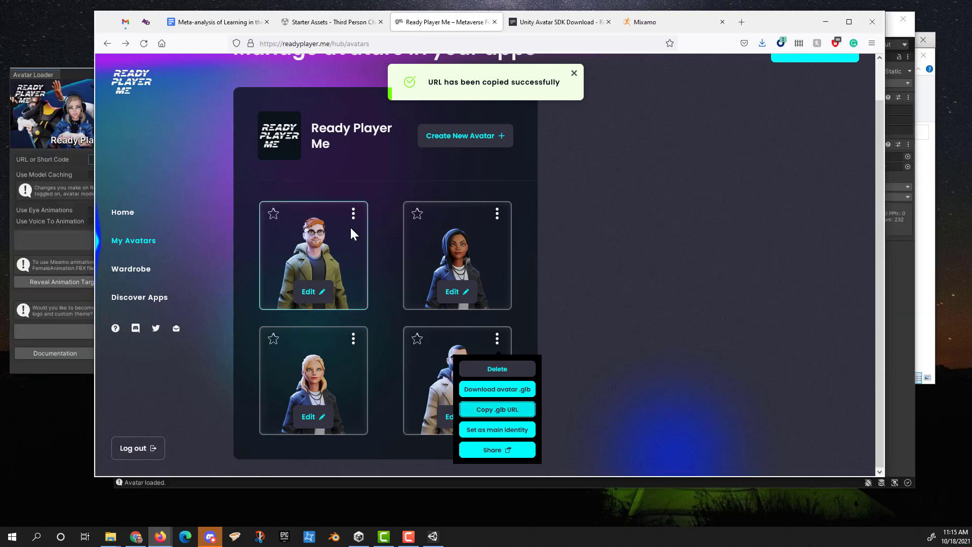
left_click(354, 213)
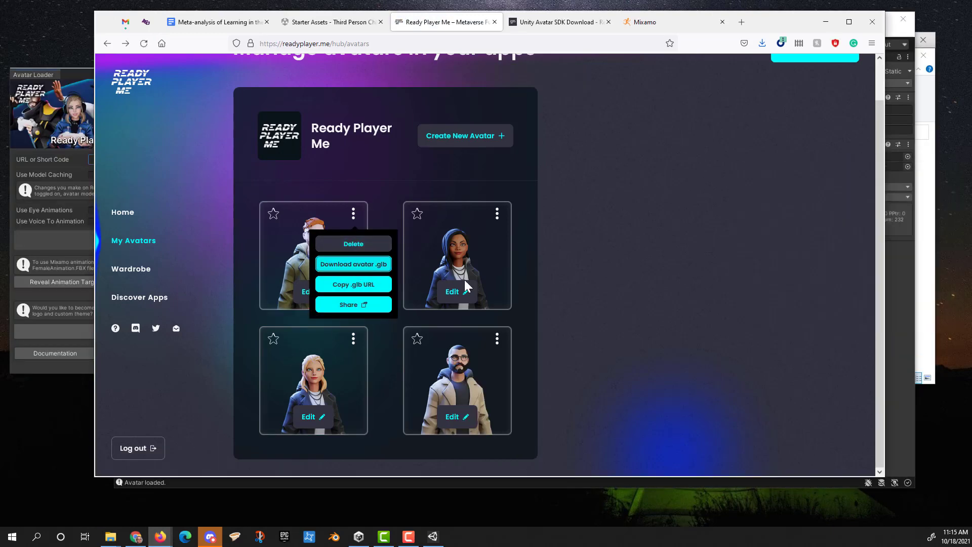
left_click(353, 284)
left_click(71, 77)
left_click(140, 240)
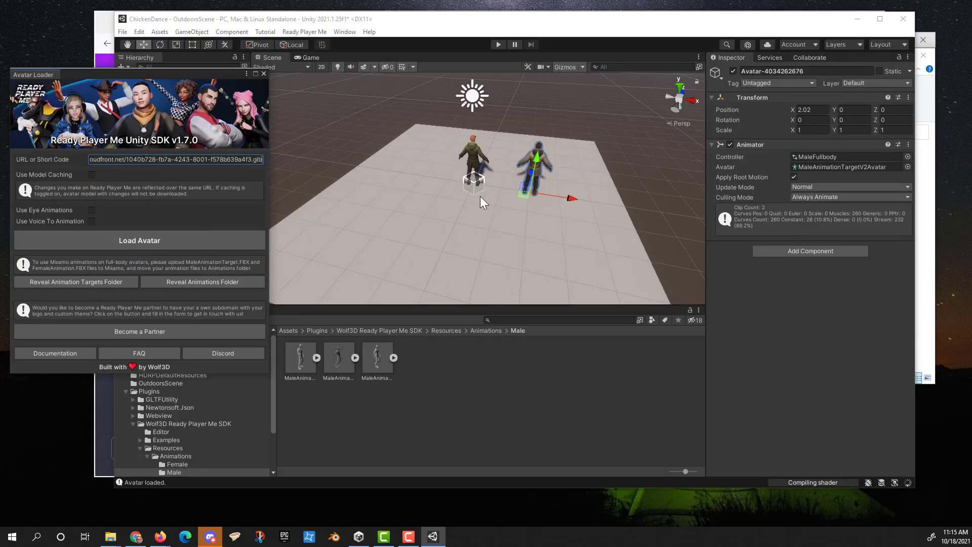
Paste the remaining avatars' .glb URLs into Avatar Loader and load the fourth avatar.
left_click(243, 159)
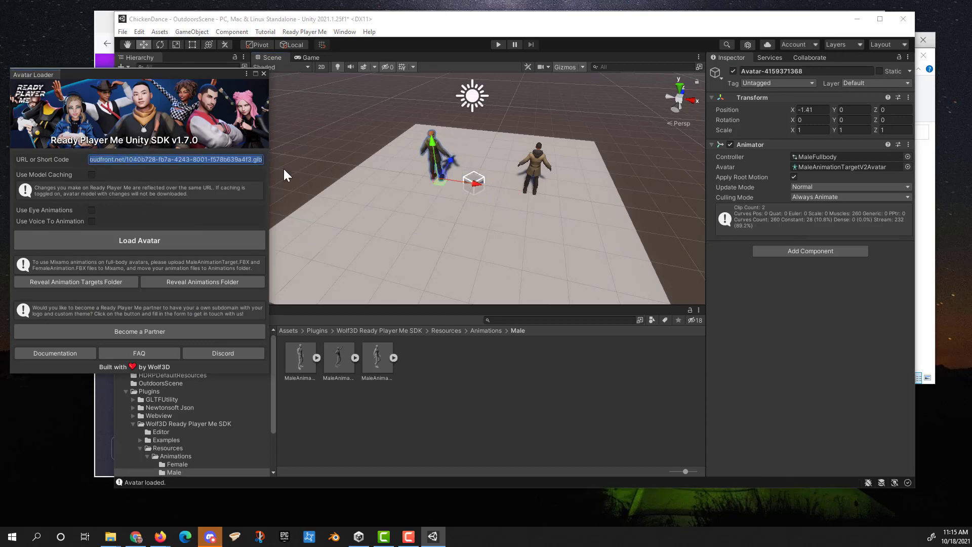
key("BackSpace")
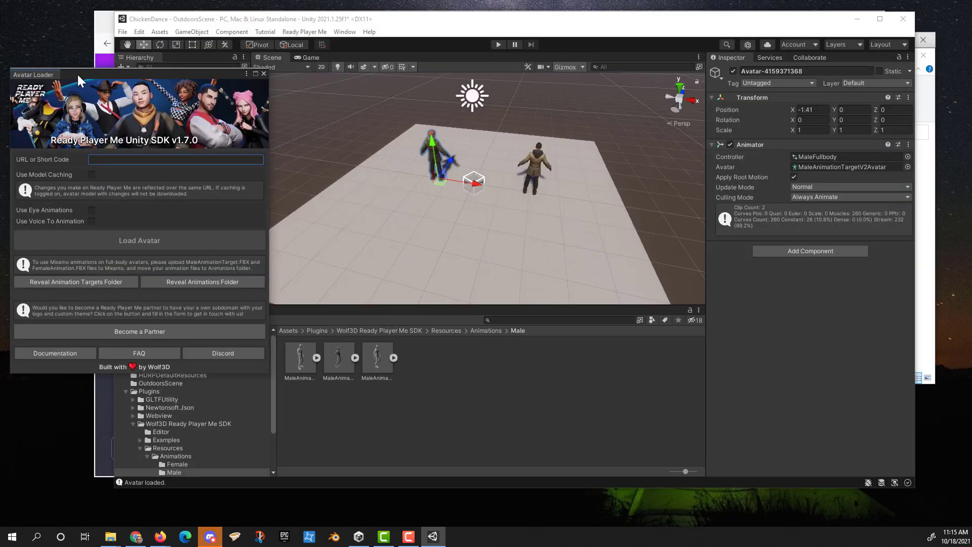
key("ctrl+v")
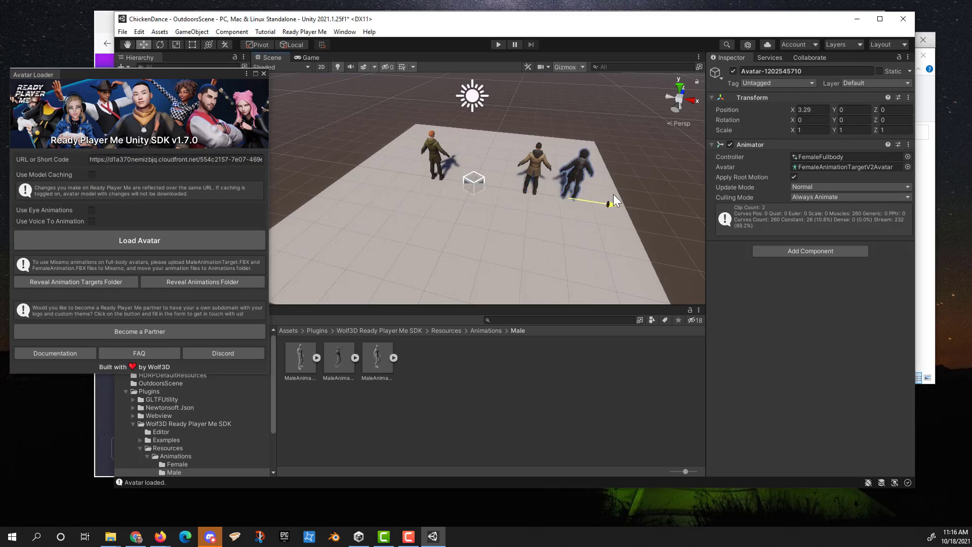
mouse_move(159, 537)
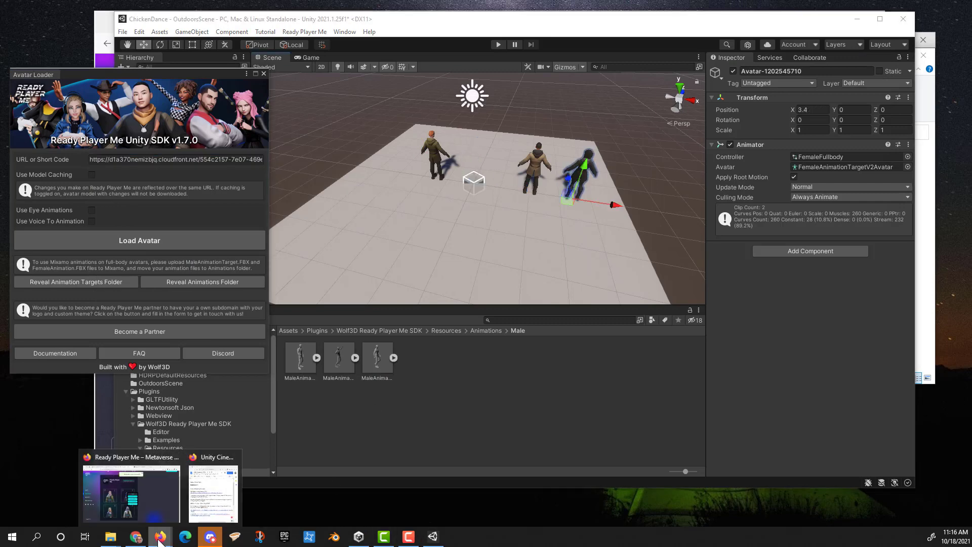
left_click(161, 486)
left_click(122, 159)
key("ctrl+a")
key("ctrl+v")
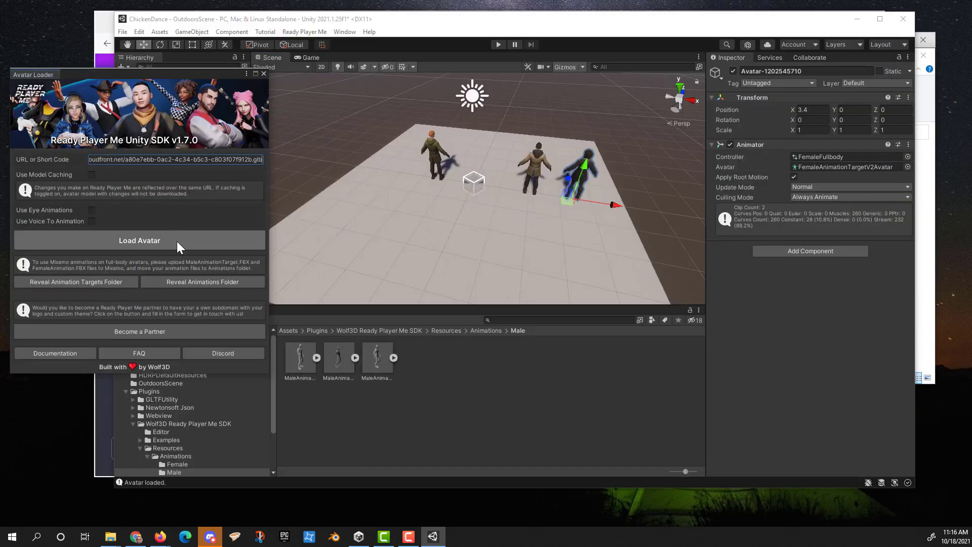
left_click(218, 241)
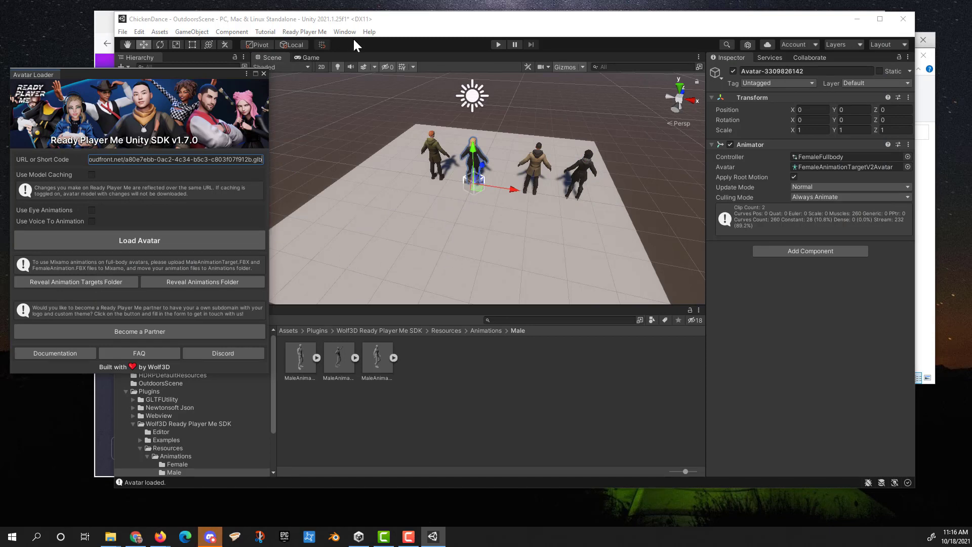
Close the Avatar Loader and rename the two newest avatars Female2 and Female1.
left_click(217, 68)
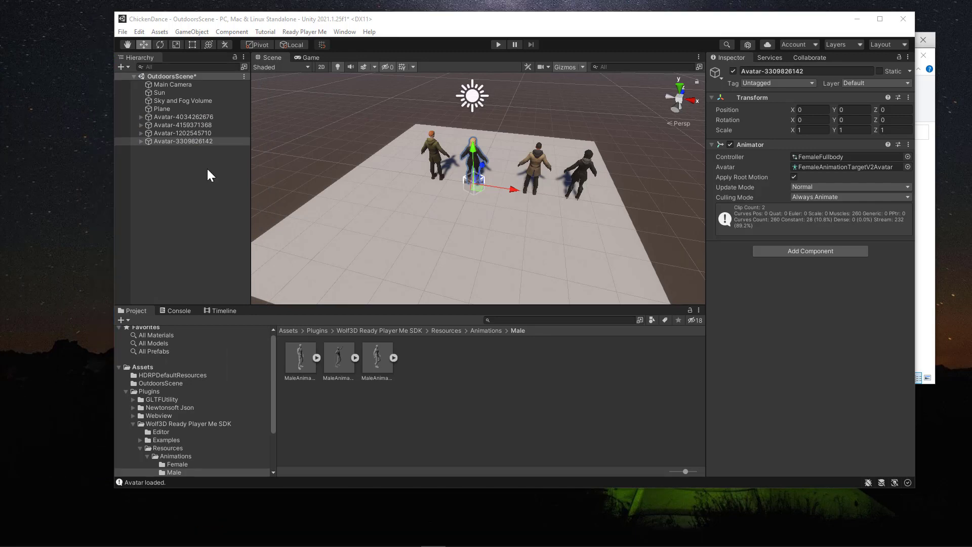
double_click(192, 141)
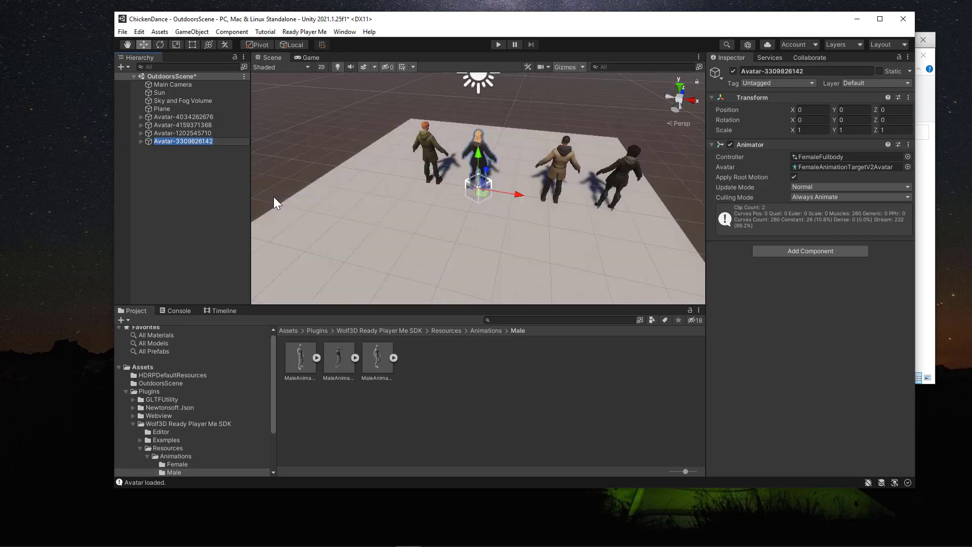
key("F2")
type("Female2")
key("Return")
right_click(202, 133)
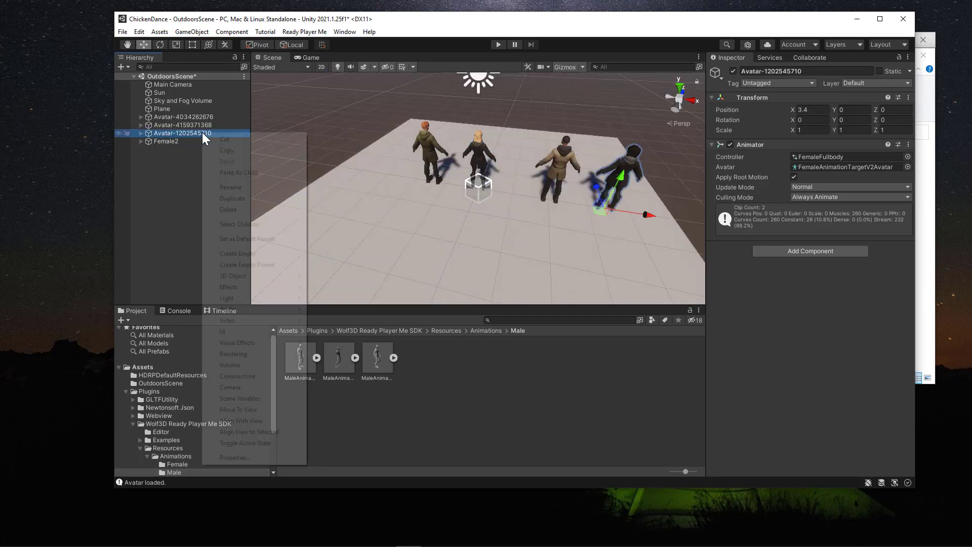
left_click(249, 190)
type("Female1")
key("Return")
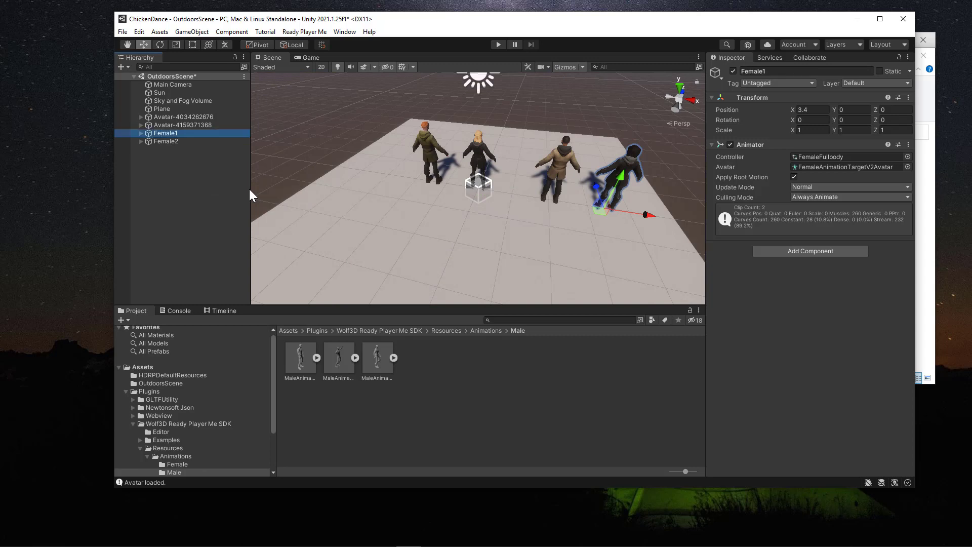
right_click(204, 123)
left_click(236, 178)
type("Male2")
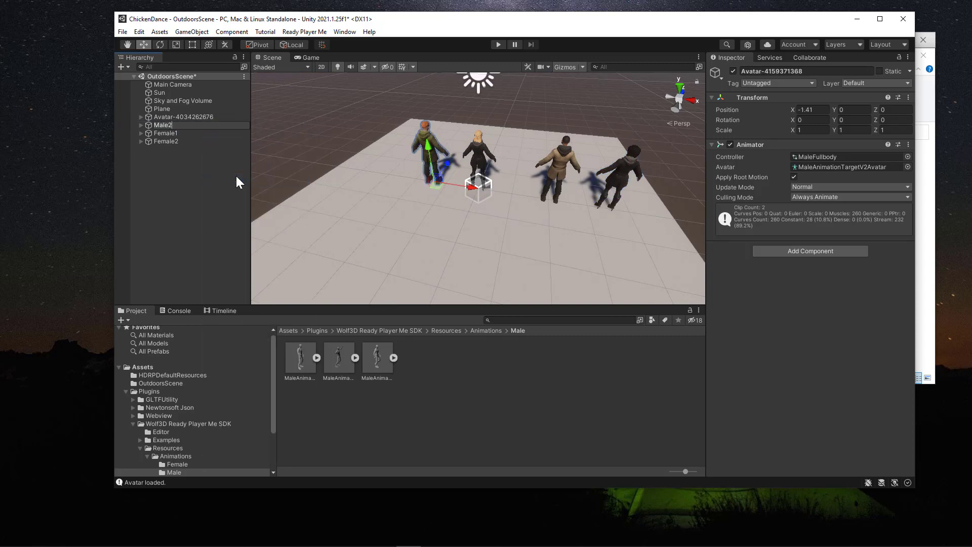
key("Return")
right_click(208, 119)
left_click(233, 172)
type("Male1")
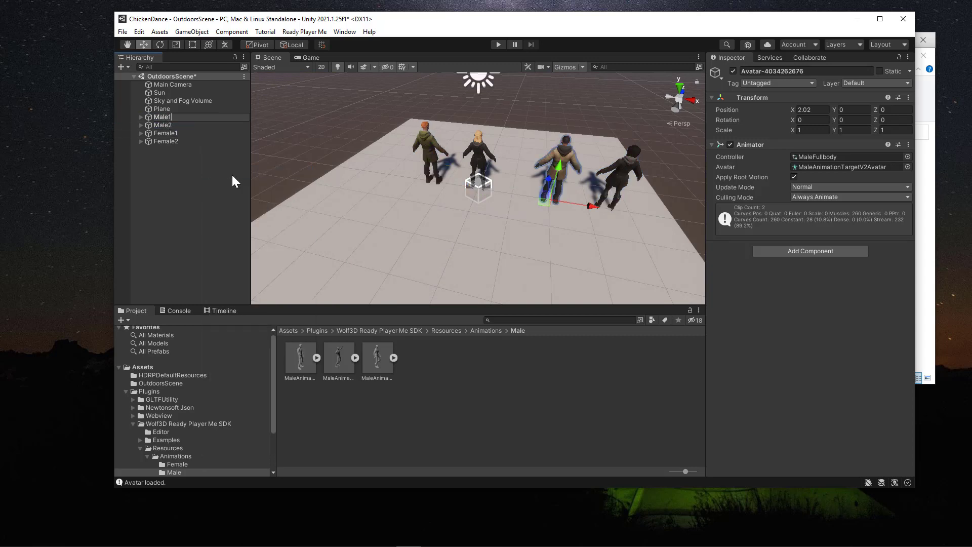
key("Return")
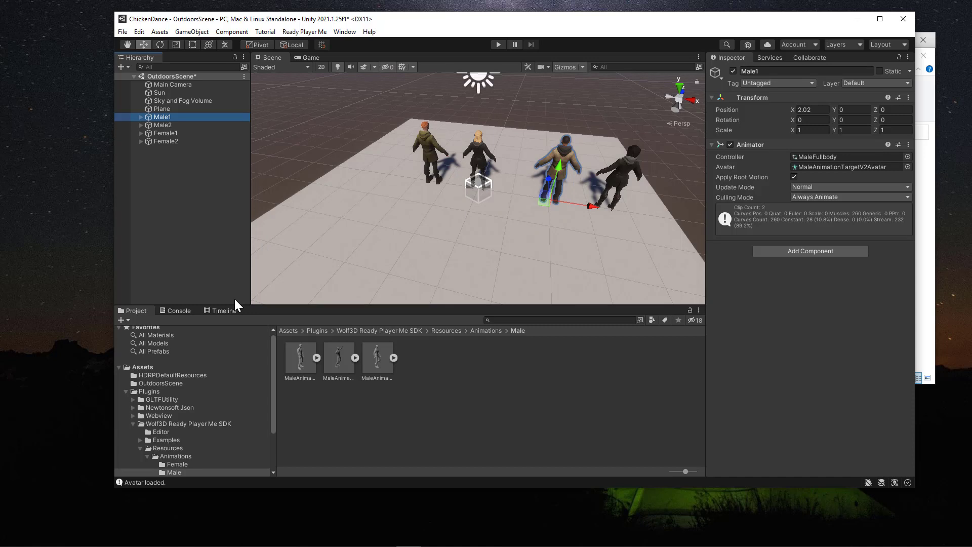
Open the Timeline window from Window > Sequencing and maximize the editor.
left_click(338, 31)
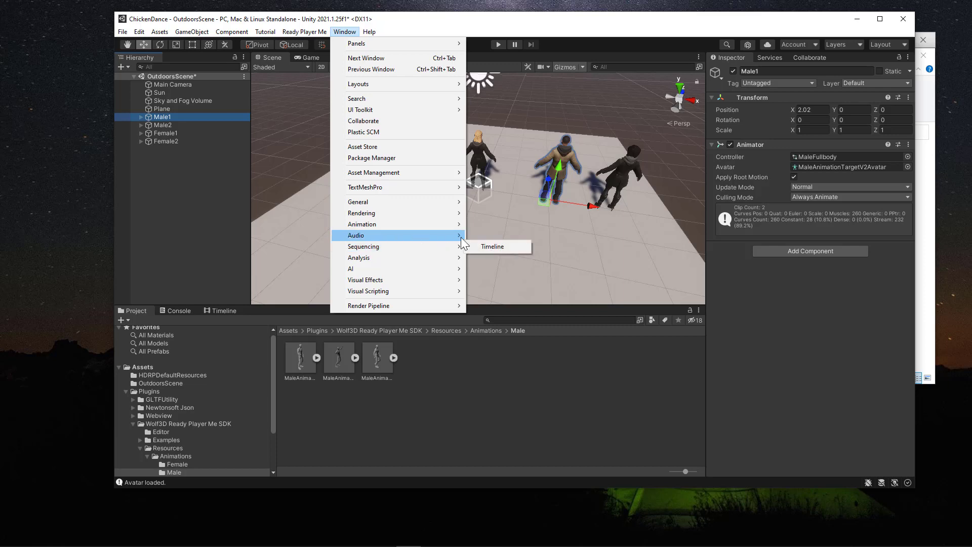
mouse_move(419, 246)
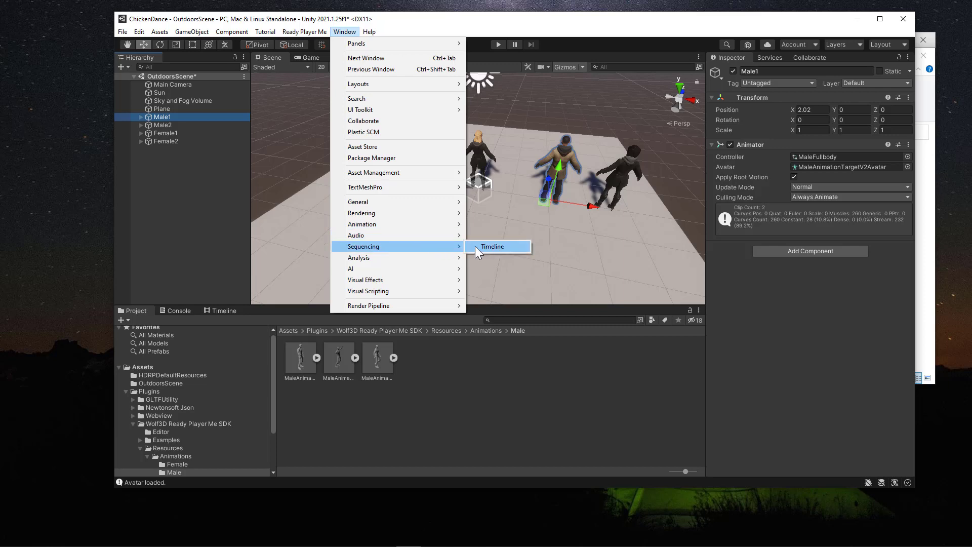
left_click(484, 245)
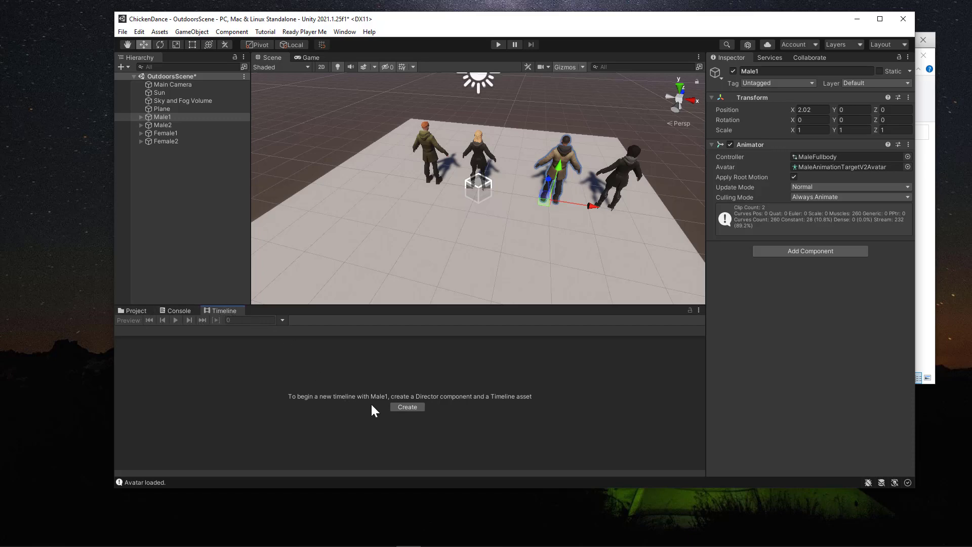
left_click(880, 18)
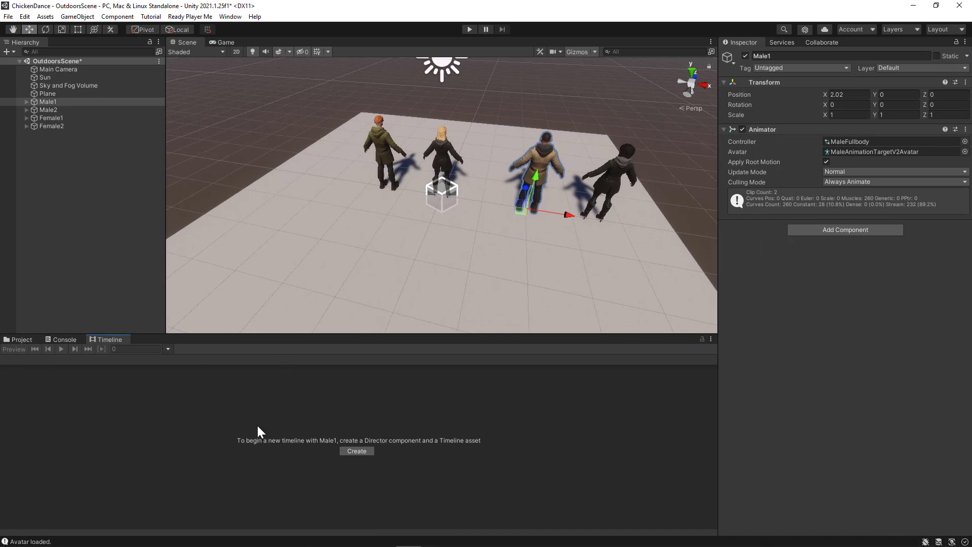
Create a timeline for Male1, saved as Male1Timeline.playable in the Assets folder.
left_click(362, 451)
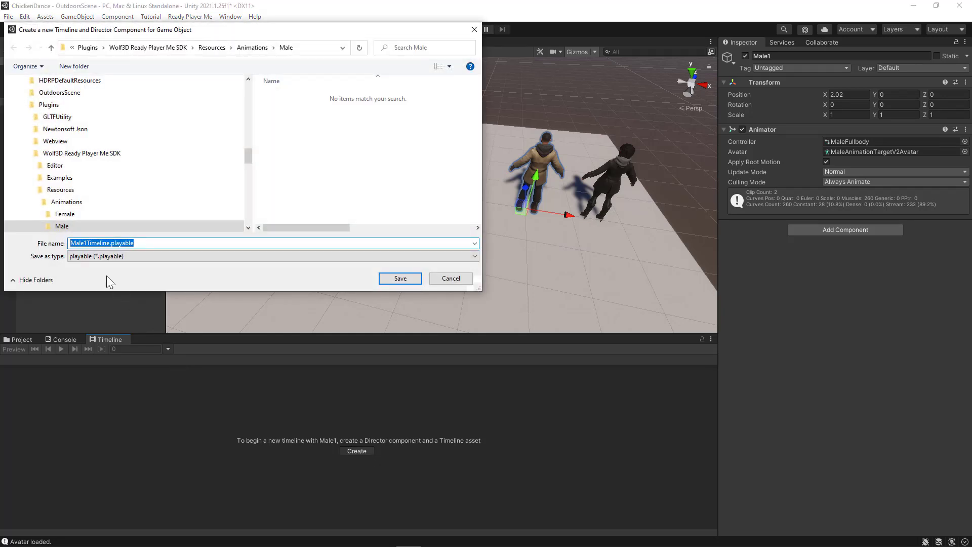
left_click(446, 282)
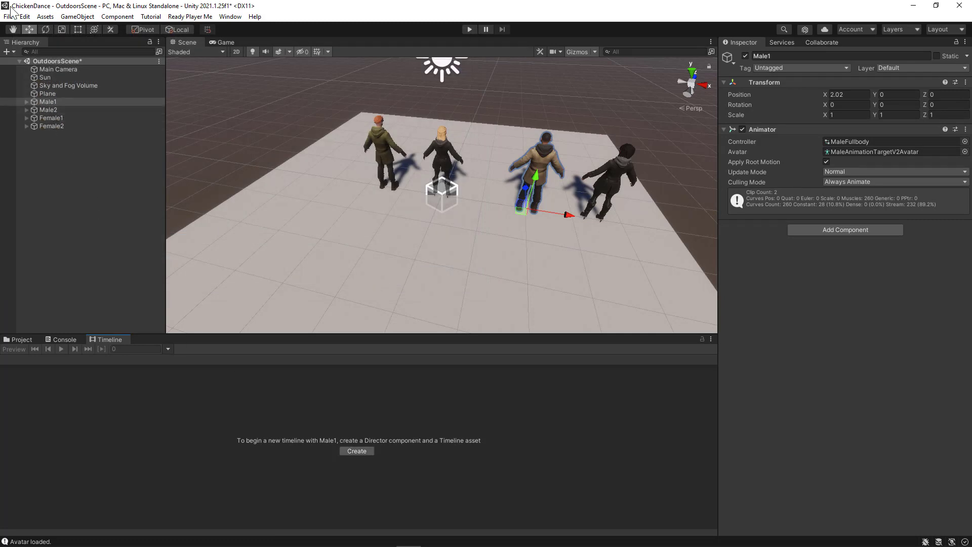
left_click(361, 448)
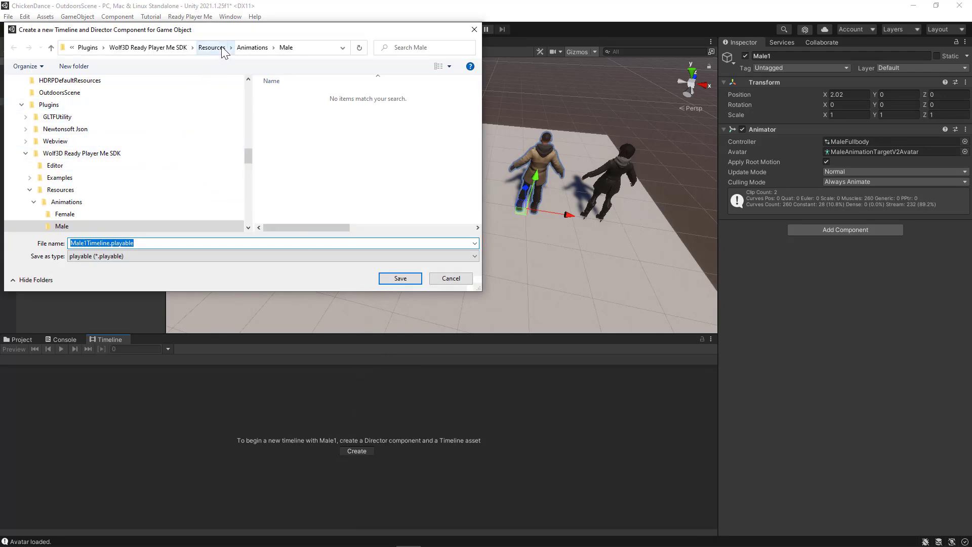
left_click(88, 47)
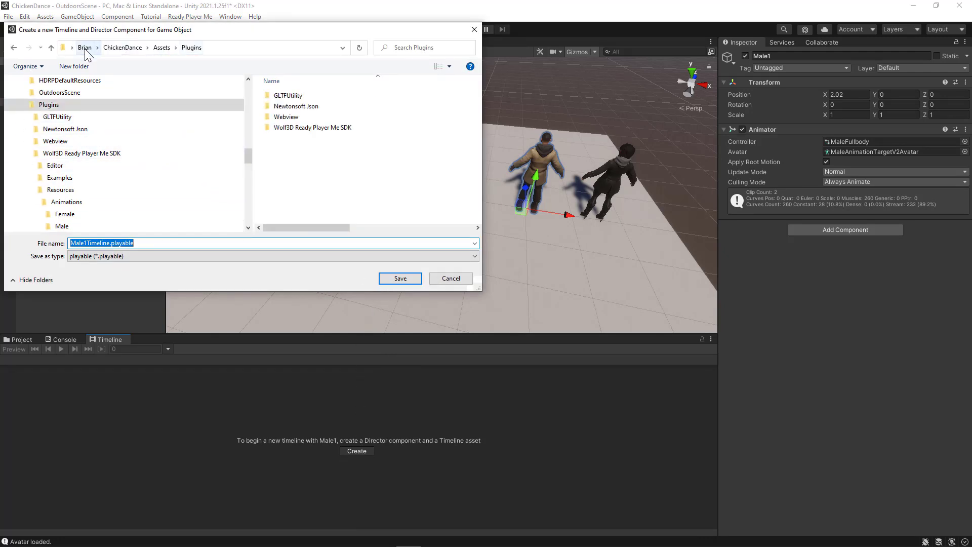
left_click(167, 48)
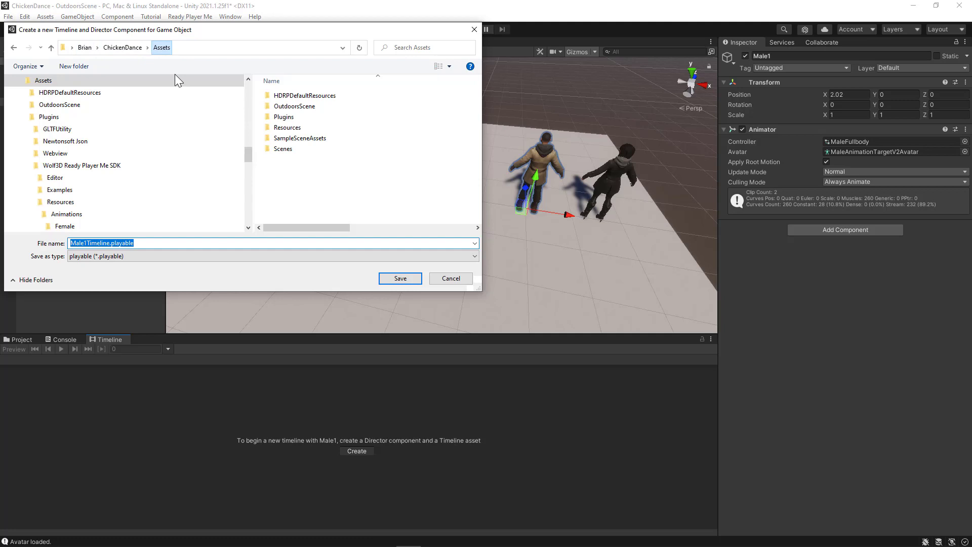
left_click(406, 279)
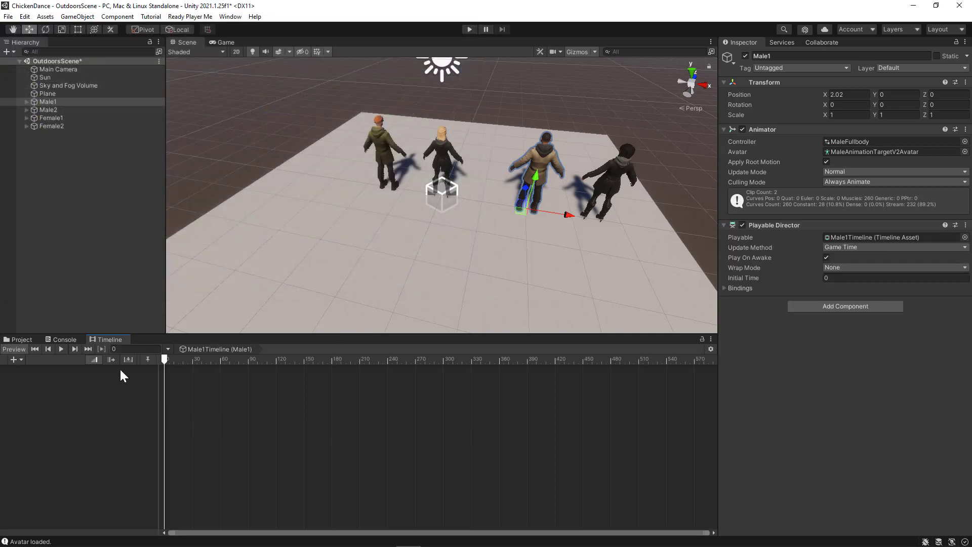
Add a Male1 animation track holding the Chicken Dance clip, frames 0 to 286.
left_click_drag(50, 101, 77, 374)
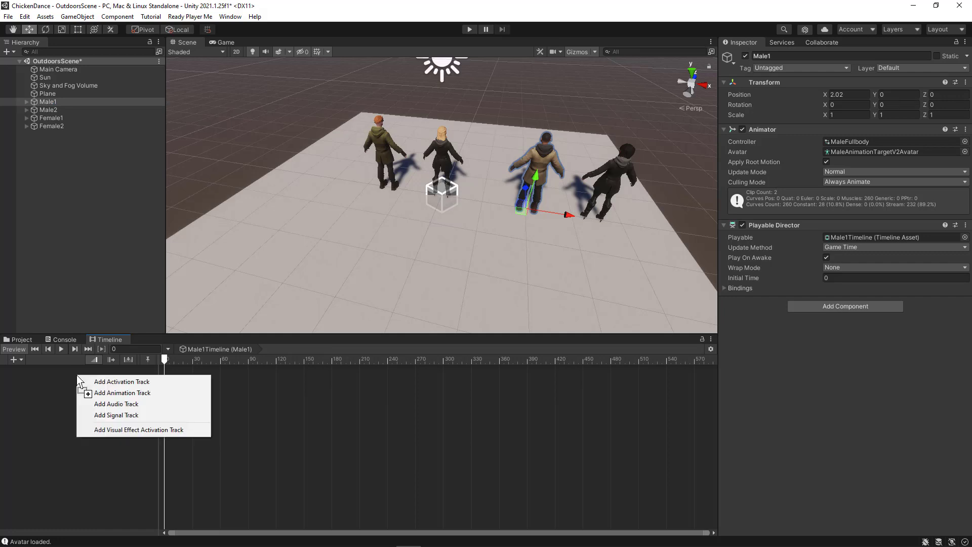
left_click(97, 393)
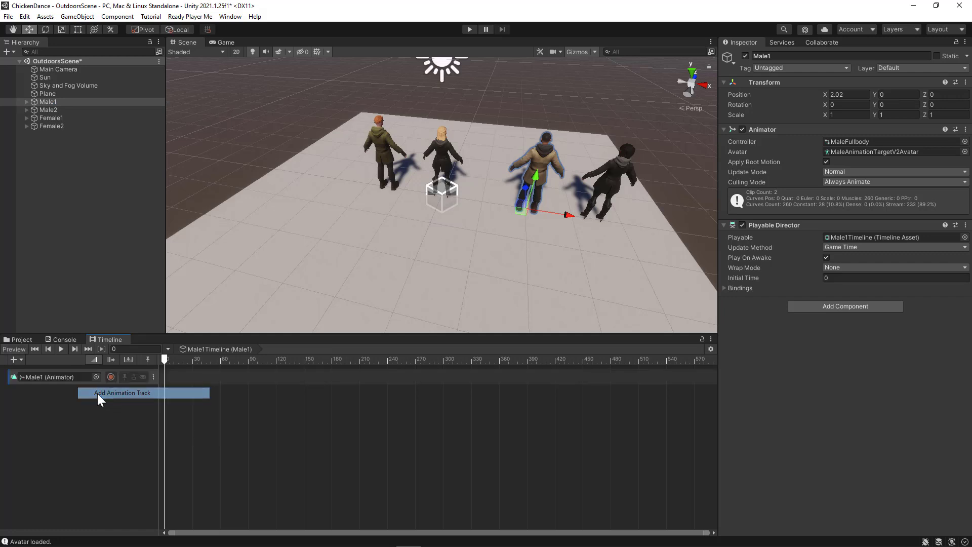
right_click(177, 377)
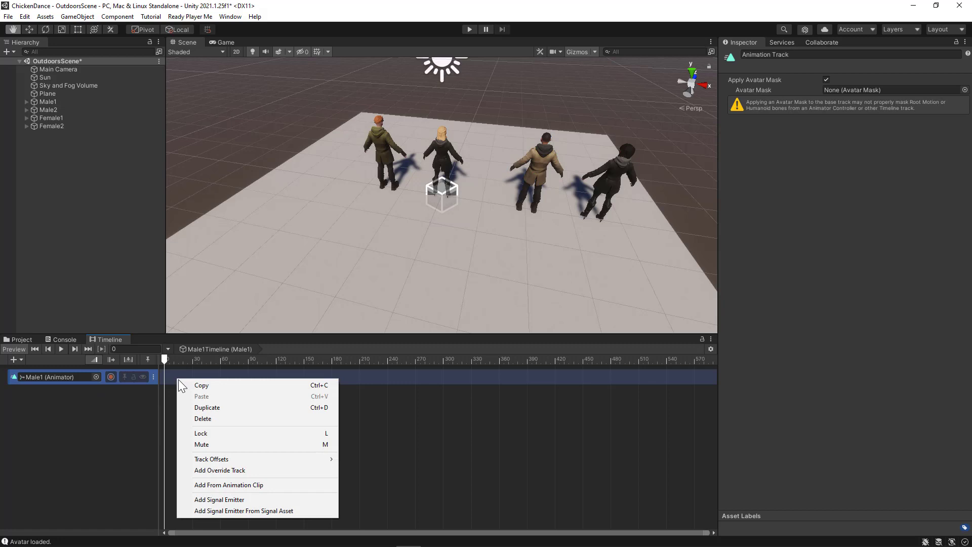
left_click(225, 485)
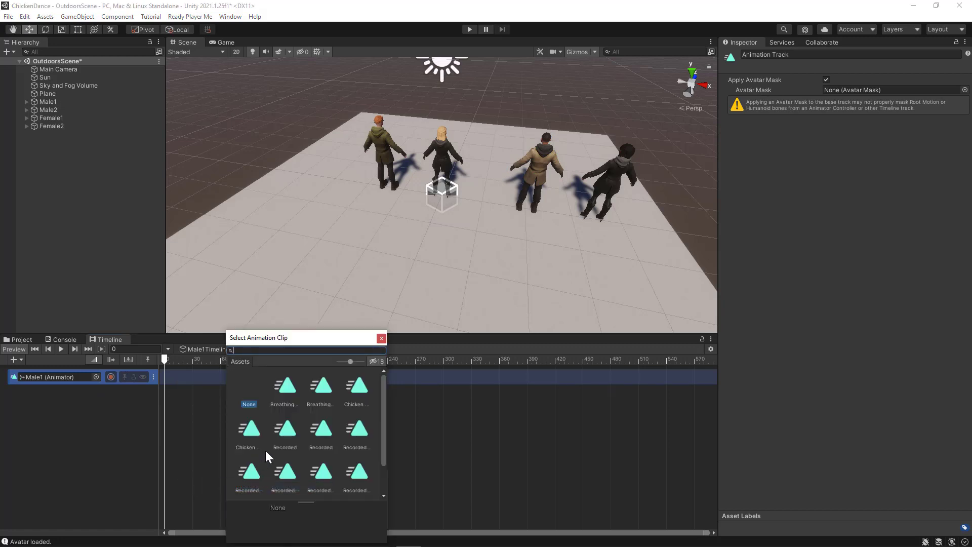
left_click(251, 429)
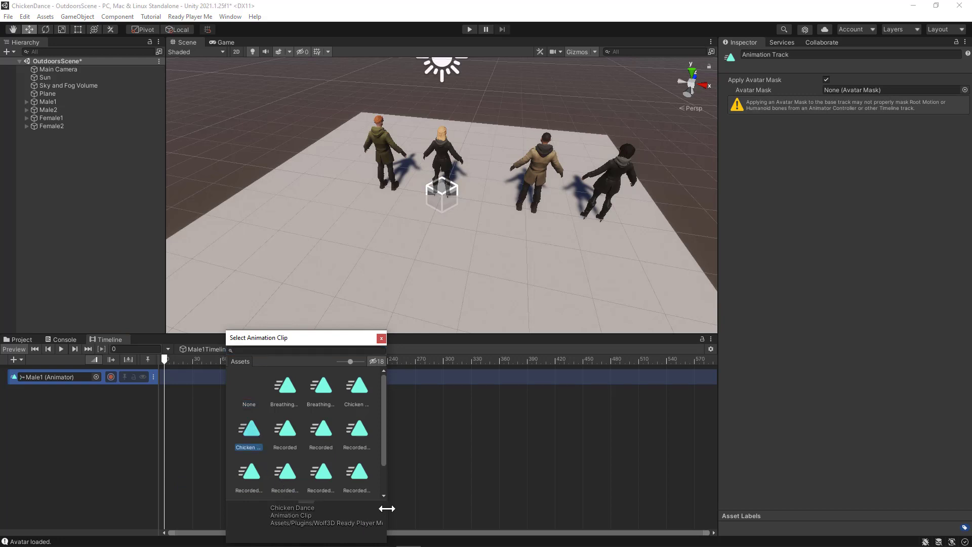
mouse_move(387, 508)
left_mouse_down()
mouse_move(561, 508)
mouse_move(387, 523)
left_mouse_up()
double_click(250, 431)
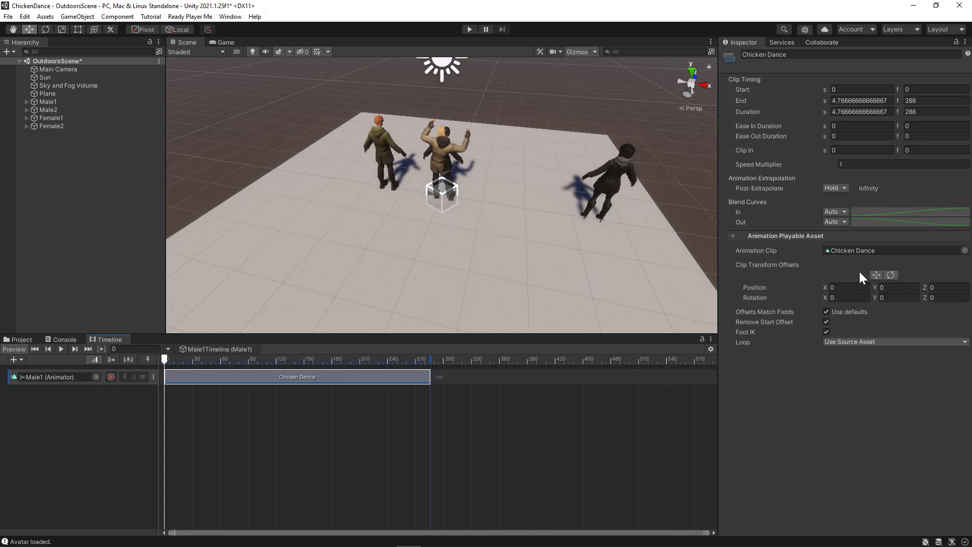
Offset Male1's Chicken Dance clip to X 1.608412 and Y rotation 180, then bring Male2 into the timeline.
left_click(875, 275)
left_click_drag(479, 201, 548, 206)
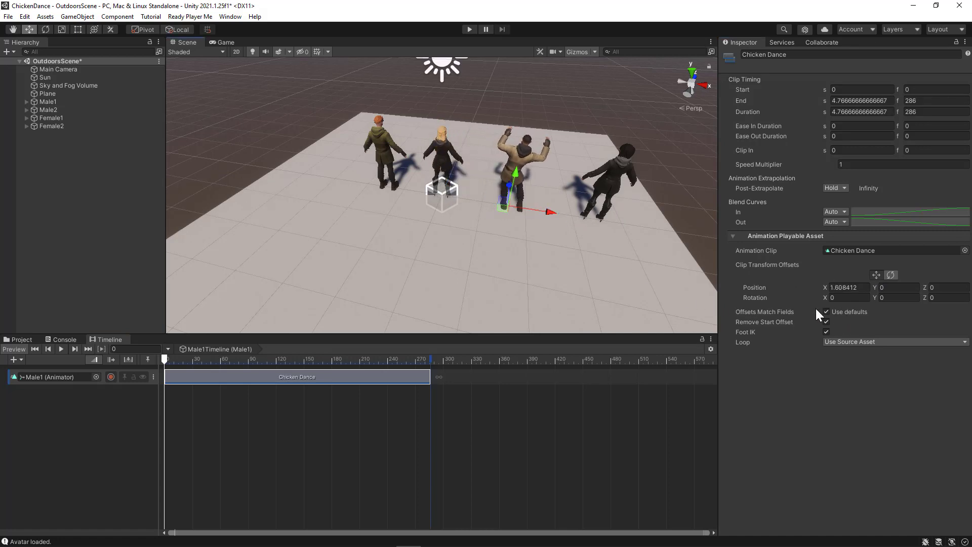
left_click(897, 298)
type("180")
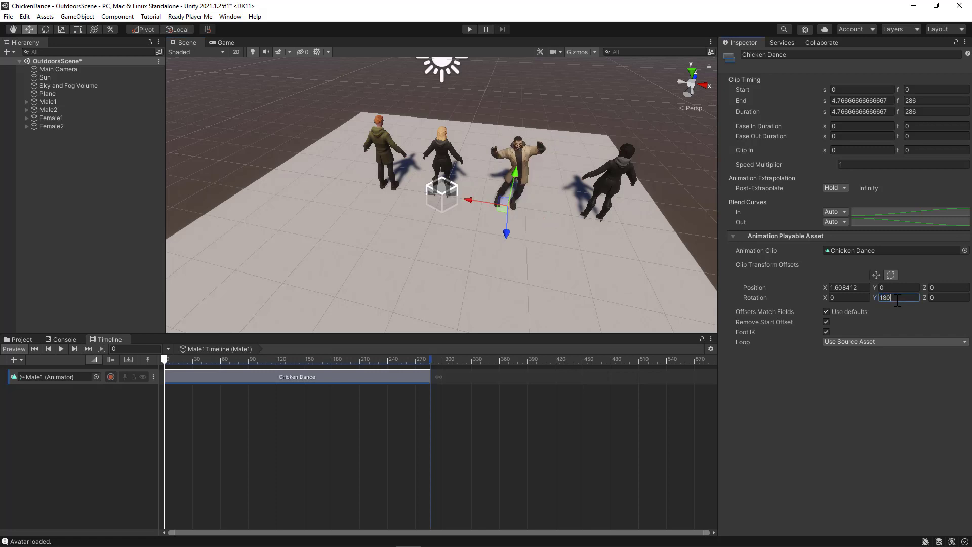
left_click(823, 434)
left_click_drag(53, 111, 67, 396)
Give Male2 an animation track with a pasted Chicken Dance clip starting at frame 0.
left_click(96, 415)
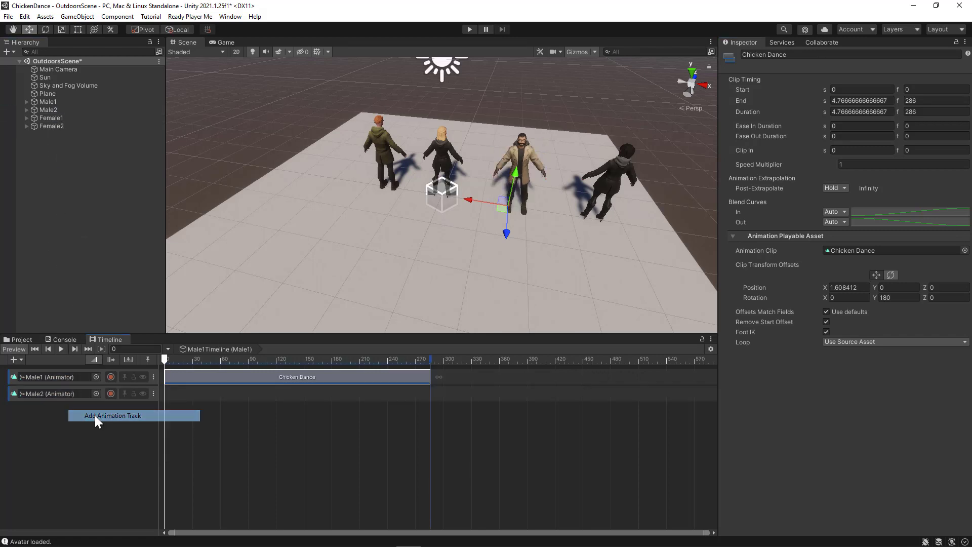
right_click(230, 373)
left_click(238, 383)
left_click(231, 393)
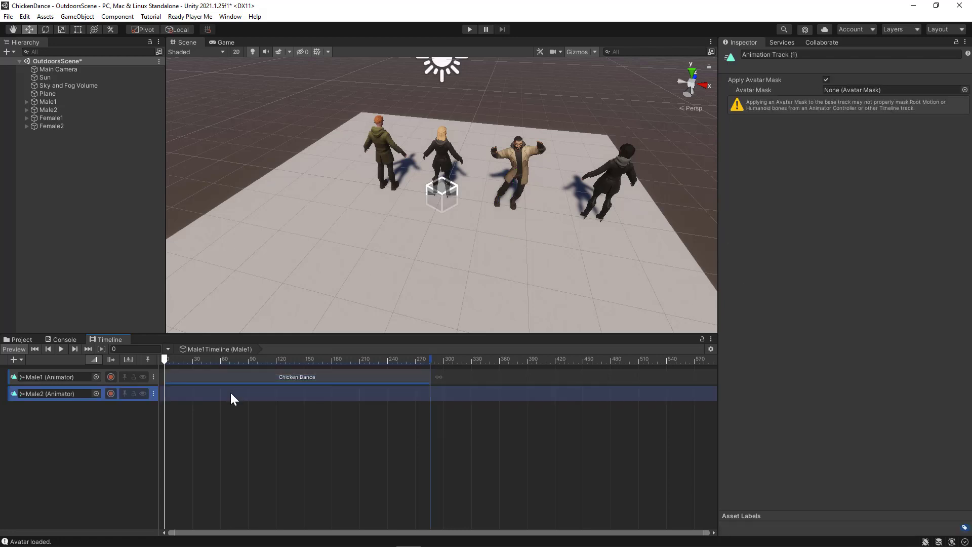
right_click(230, 393)
left_click(242, 408)
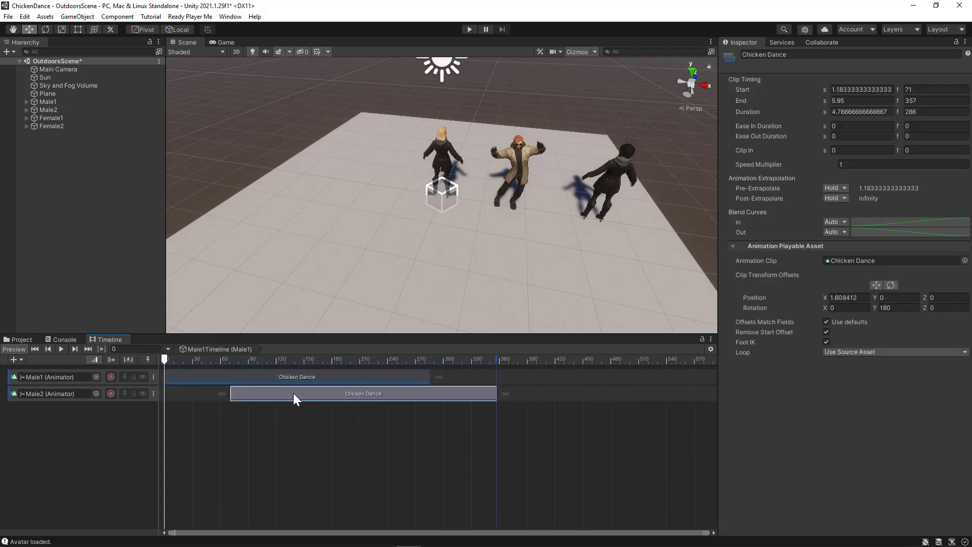
left_click_drag(293, 393, 224, 387)
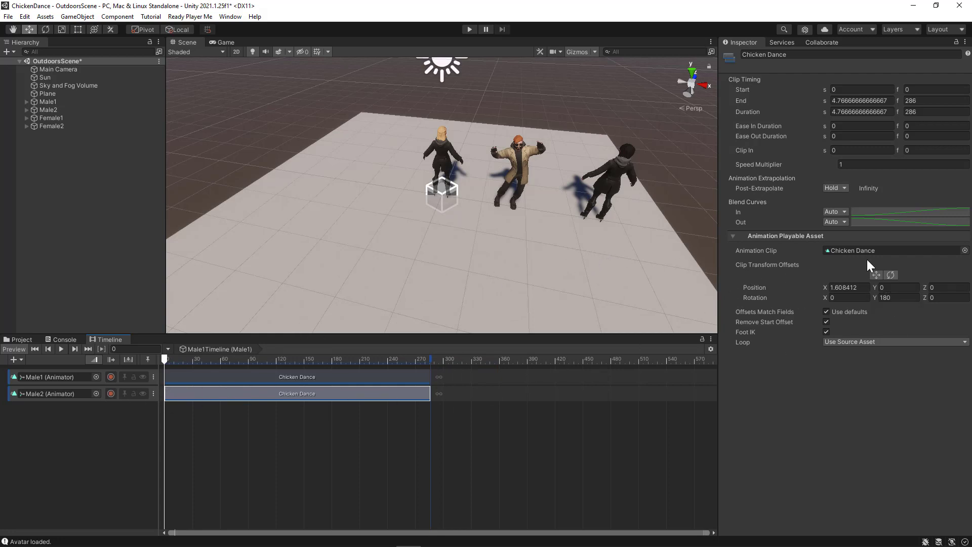
Offset Male2's clip to X -1.604023 and move Female1 below Female2 in the Hierarchy.
left_click(876, 275)
left_click_drag(465, 199, 344, 183)
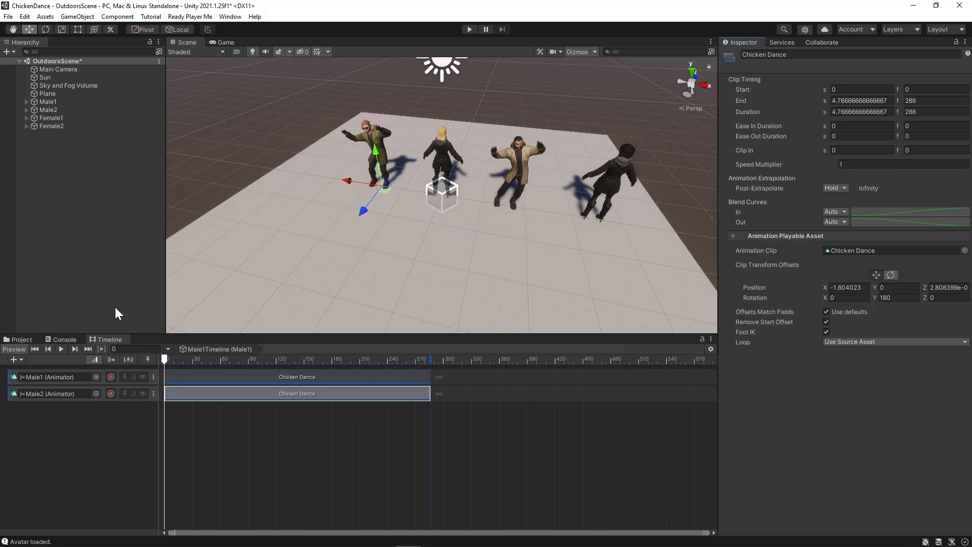
left_click_drag(53, 117, 42, 158)
Add Female2 to Male1's timeline as an animation track.
left_click(47, 99)
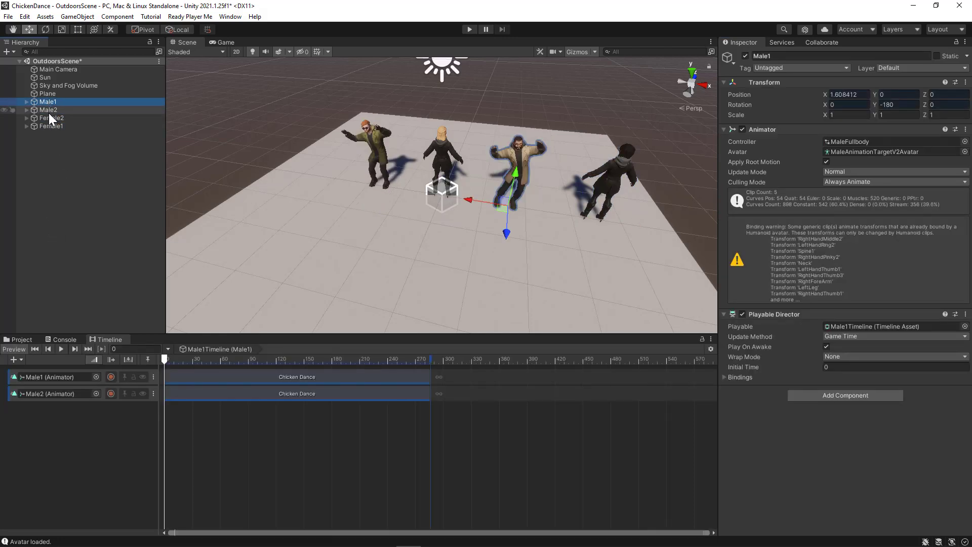
left_click(48, 117)
left_click_drag(49, 118, 54, 413)
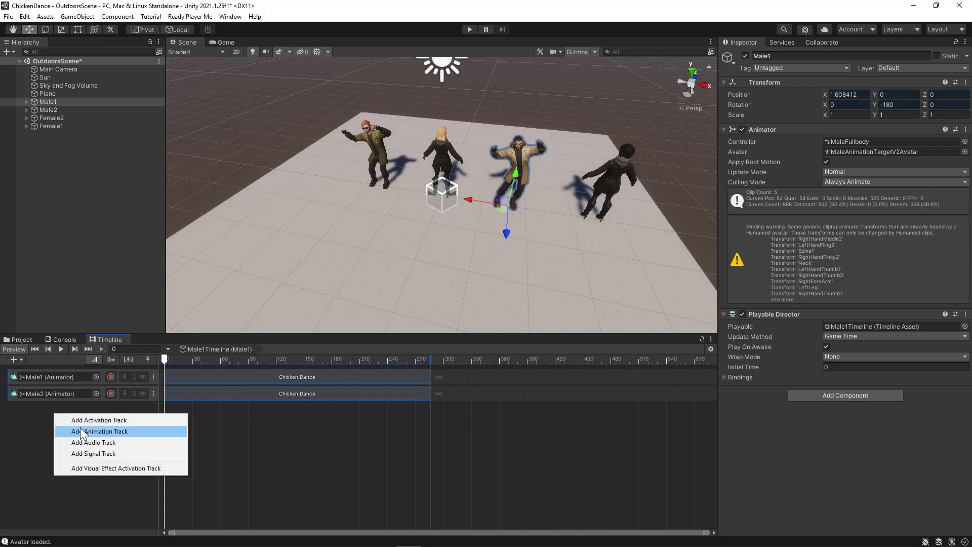
left_click(80, 430)
Paste the Chicken Dance clip onto Female2's track and offset it to X 0.07010496.
left_click(263, 393)
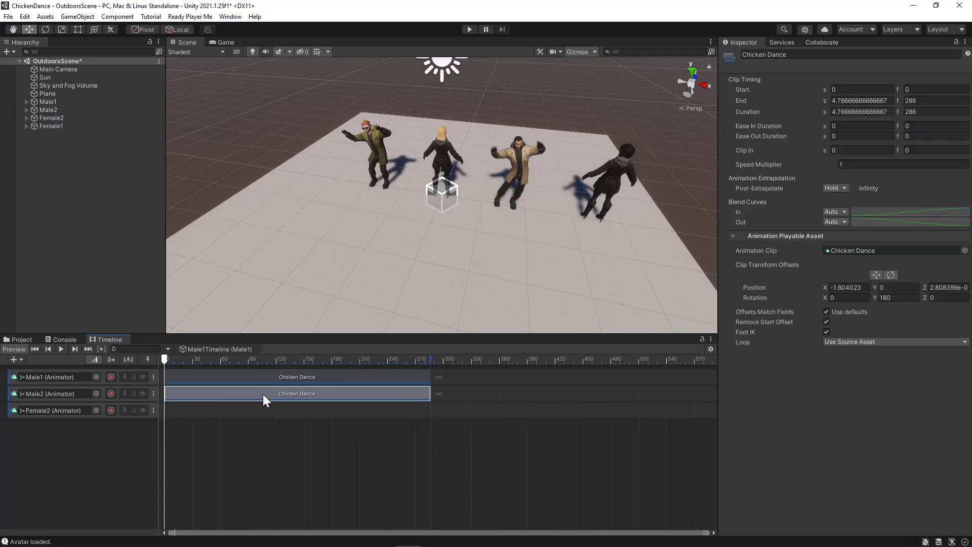
left_click(267, 413)
key("ctrl+v")
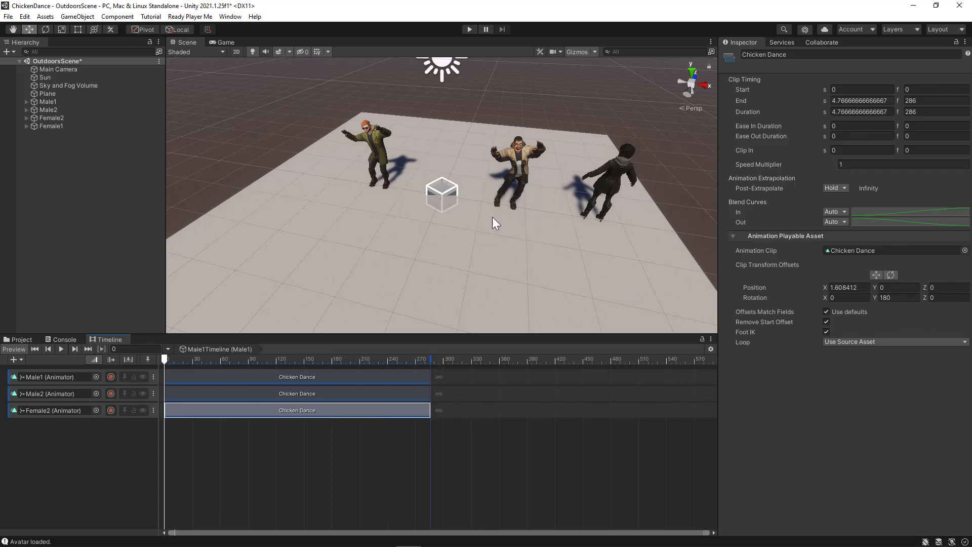
left_click(876, 275)
left_click_drag(473, 199, 409, 197)
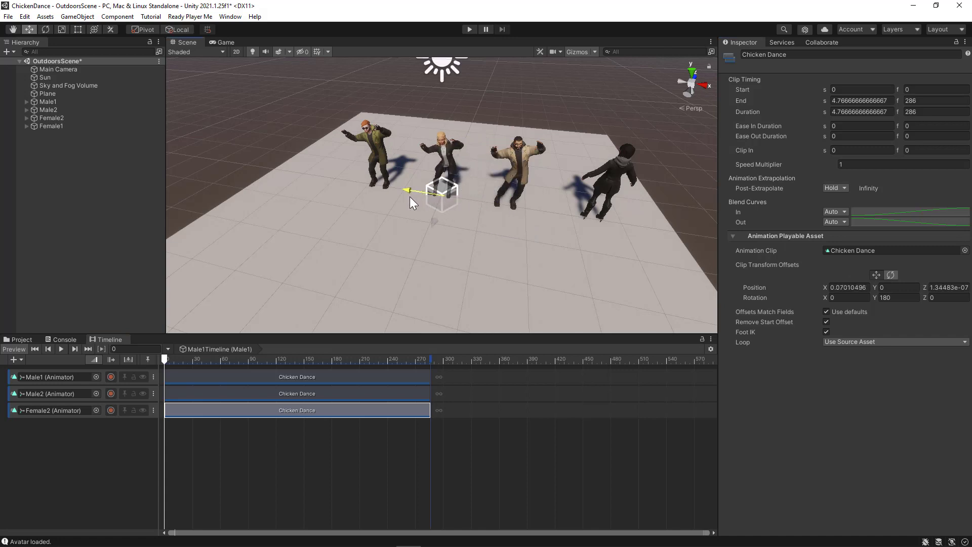
left_click(50, 126)
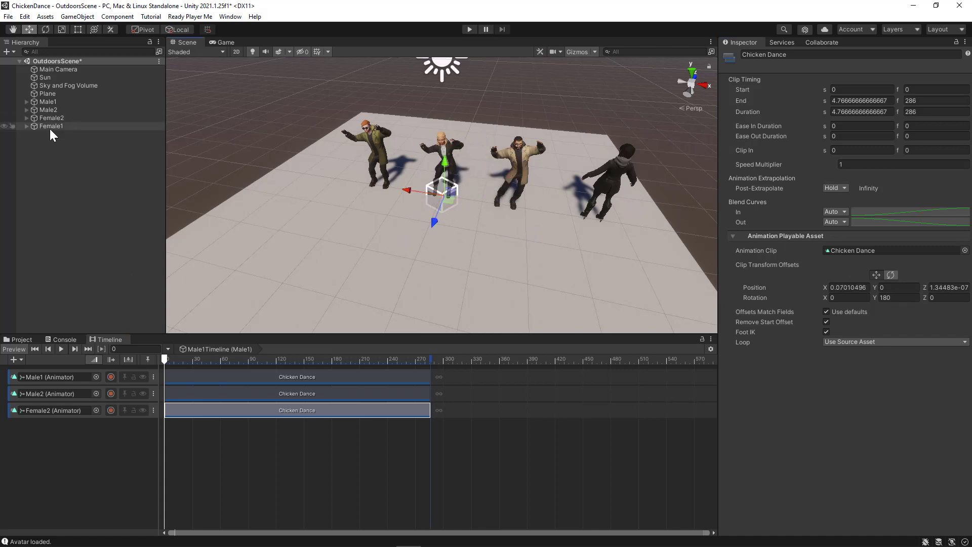
Add a Female1 animation track, paste the Chicken Dance clip, and offset it to X 2.827773.
left_click(50, 102)
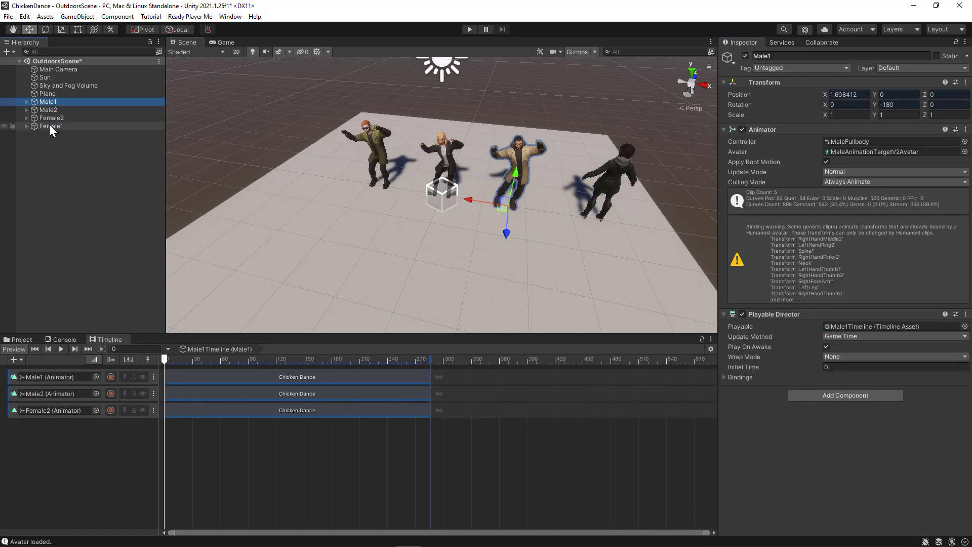
left_click_drag(50, 125, 49, 439)
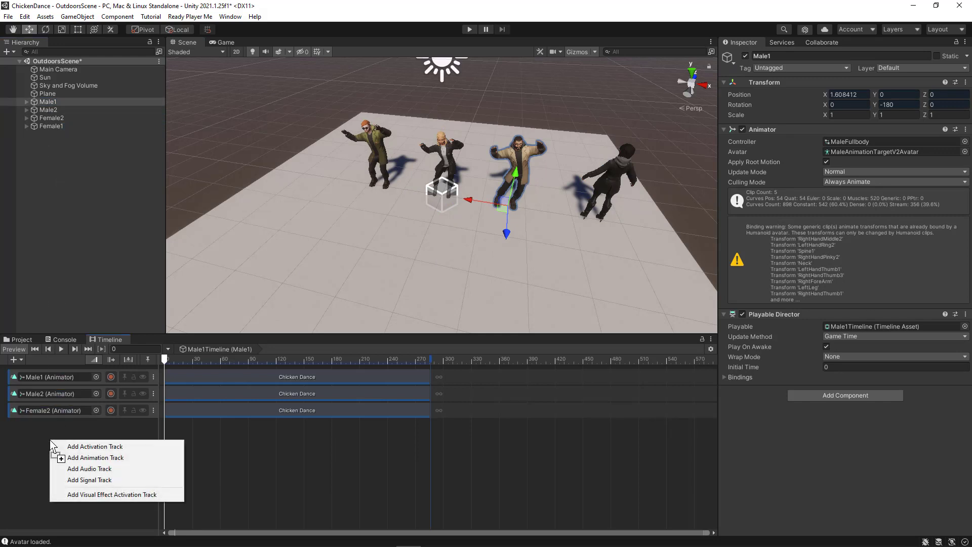
left_click(105, 457)
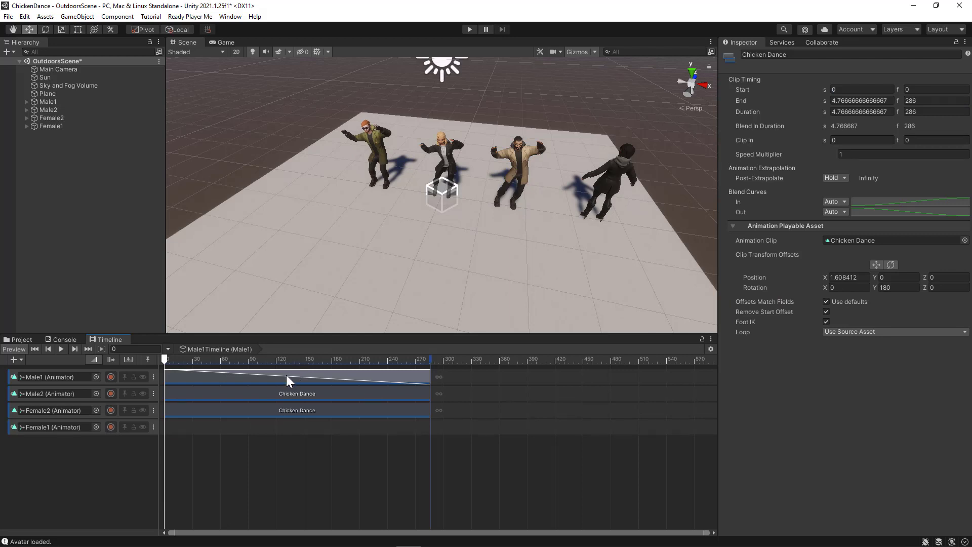
left_click(276, 428)
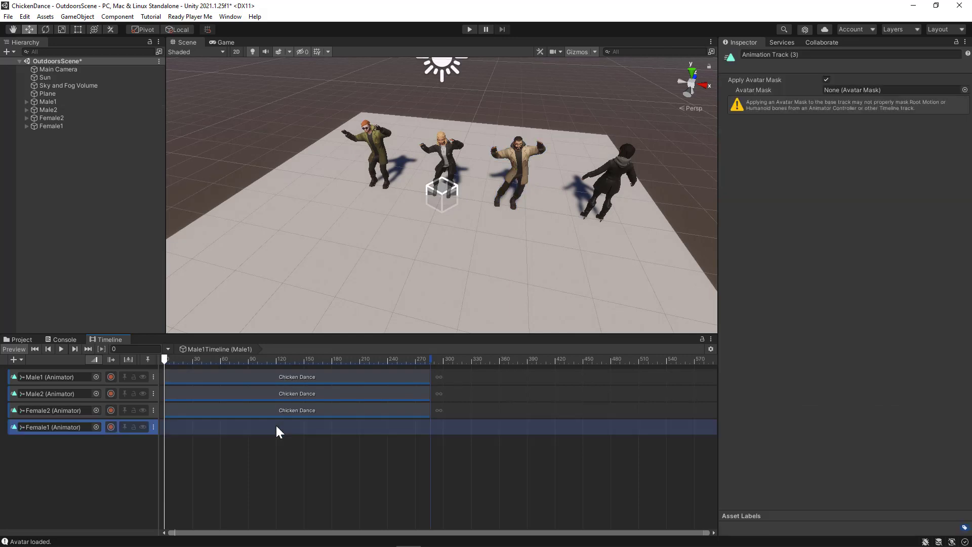
key("ctrl+v")
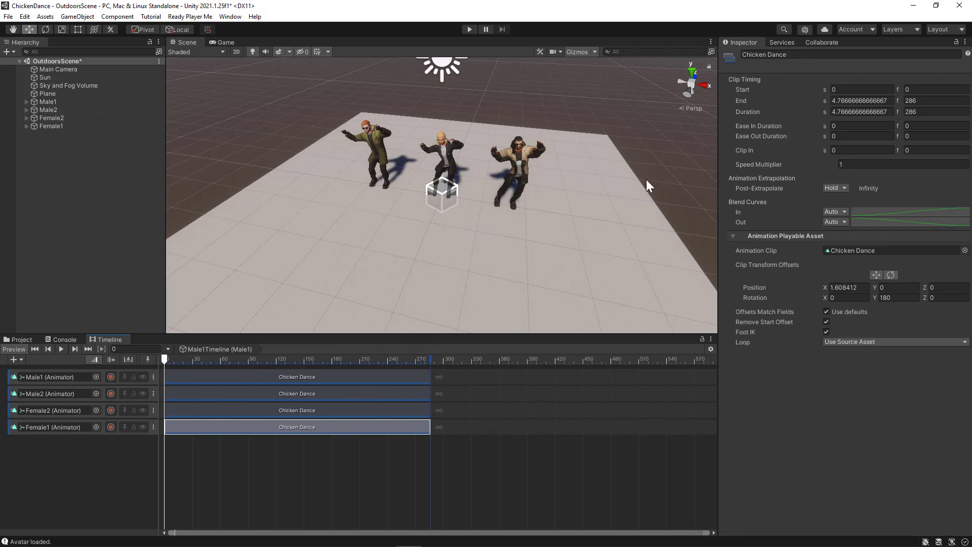
left_click(873, 274)
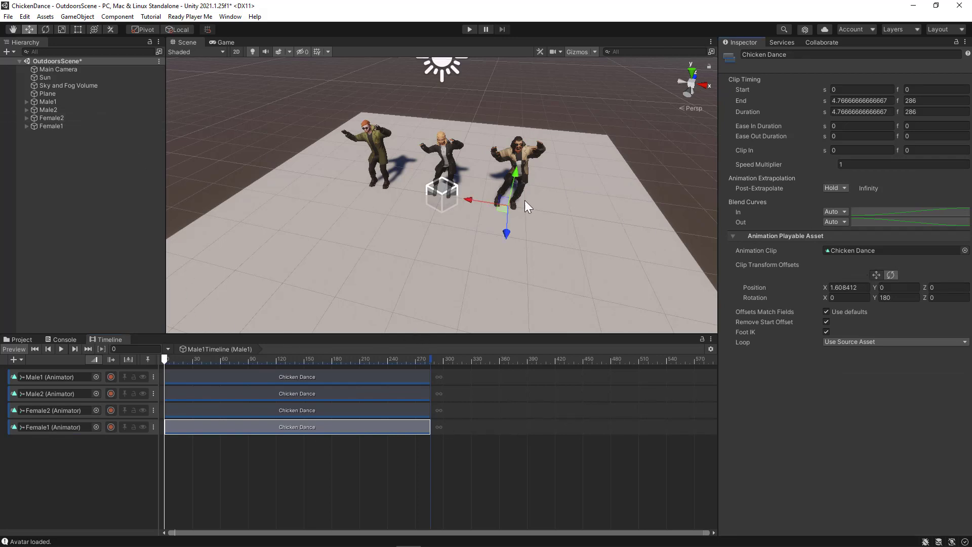
left_click_drag(470, 199, 524, 201)
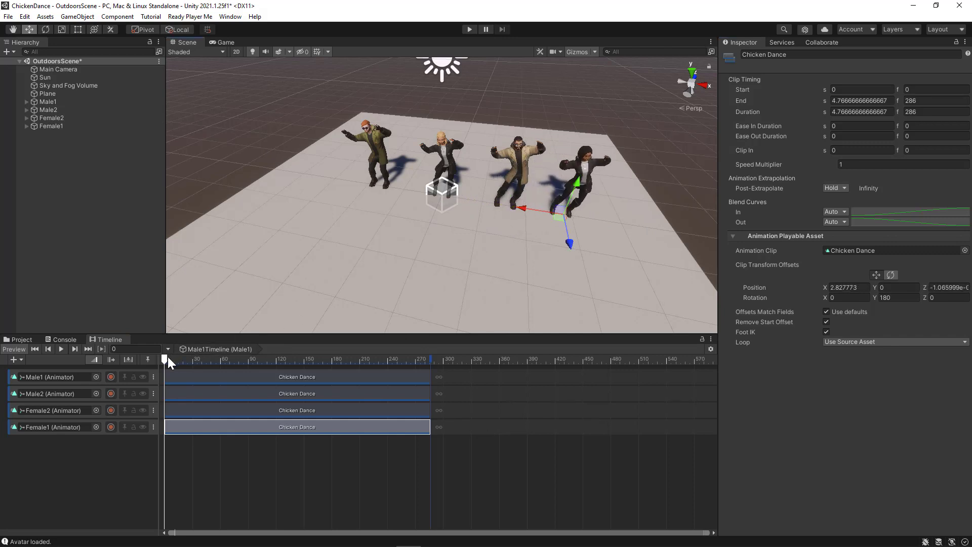
Scrub the timeline to preview the four-avatar dance, then run and stop Play mode.
left_click_drag(168, 357, 234, 366)
left_click(350, 455)
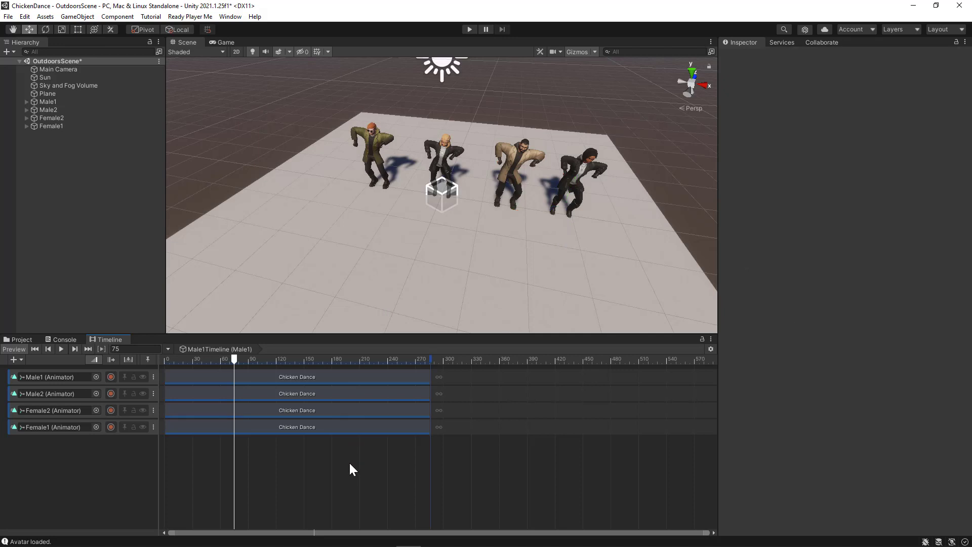
left_click(469, 29)
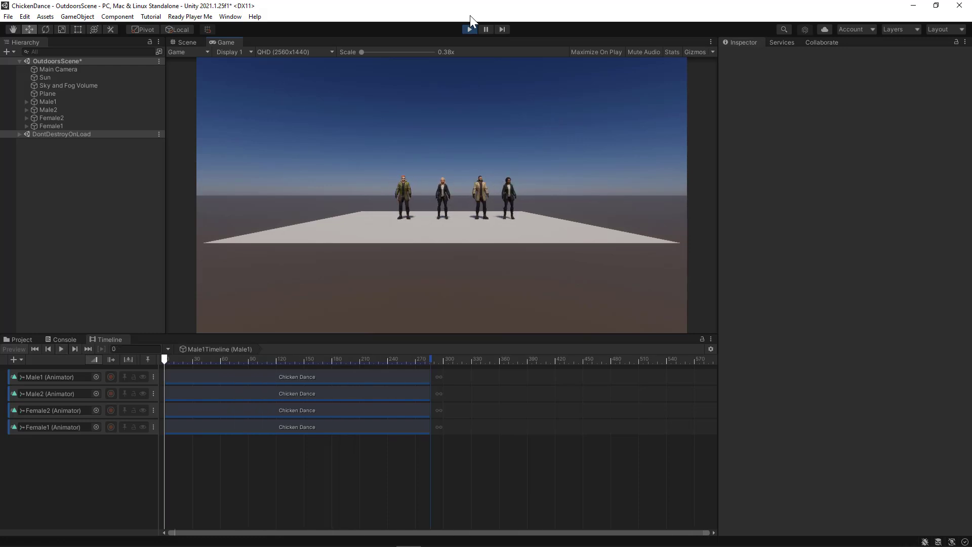
left_click(469, 29)
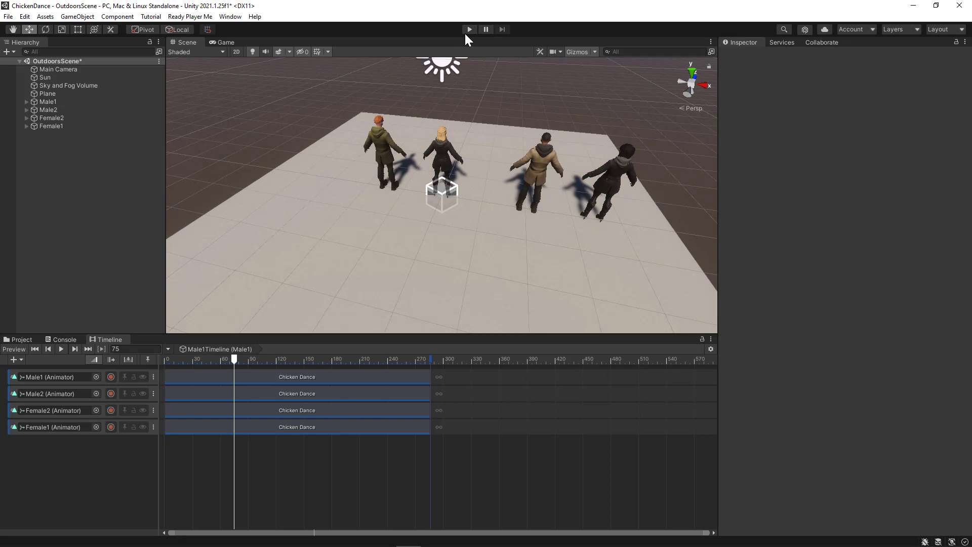